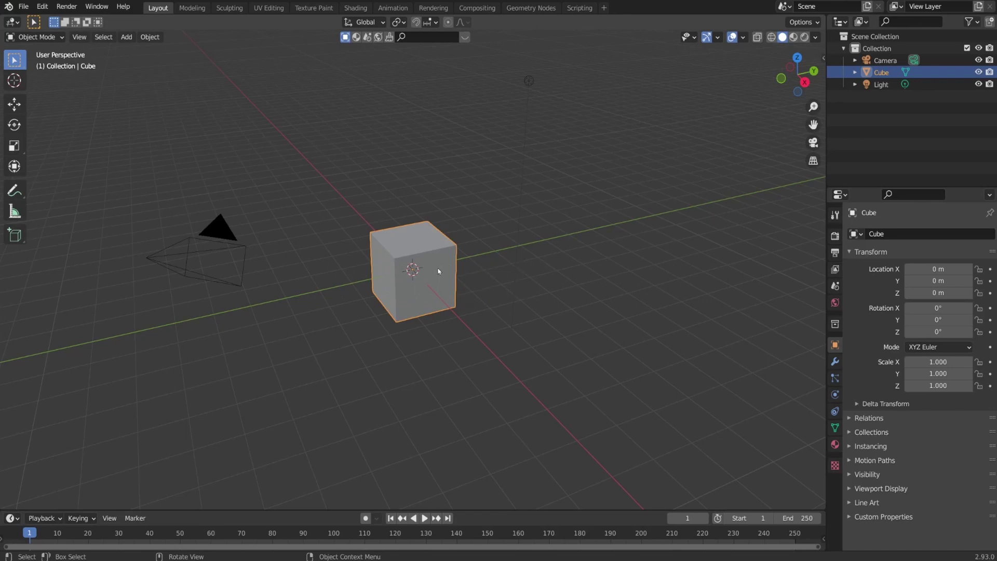
Delete the default cube from the scene
{"action": "key", "text": "x"}
{"action": "left_click", "coordinate": [445, 258]}
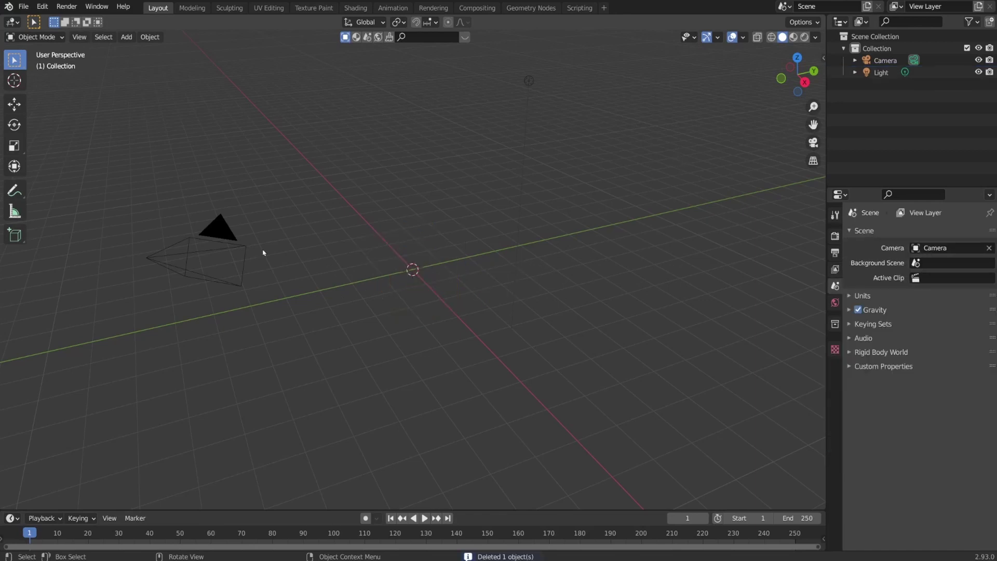
Place the camera at X 0 m, Y about -8.74 m, Z 0 m, with rotation 90°, 0°, 0°
{"action": "left_click", "coordinate": [222, 229]}
{"action": "type", "text": "n"}
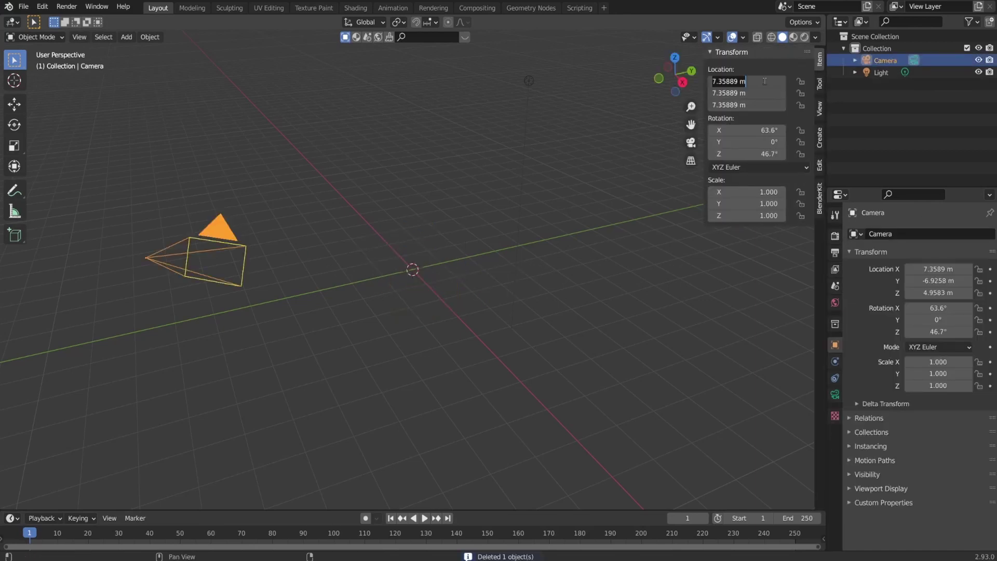
{"action": "type", "text": "0"}
{"action": "key", "text": "Return"}
{"action": "left_click", "coordinate": [753, 131]}
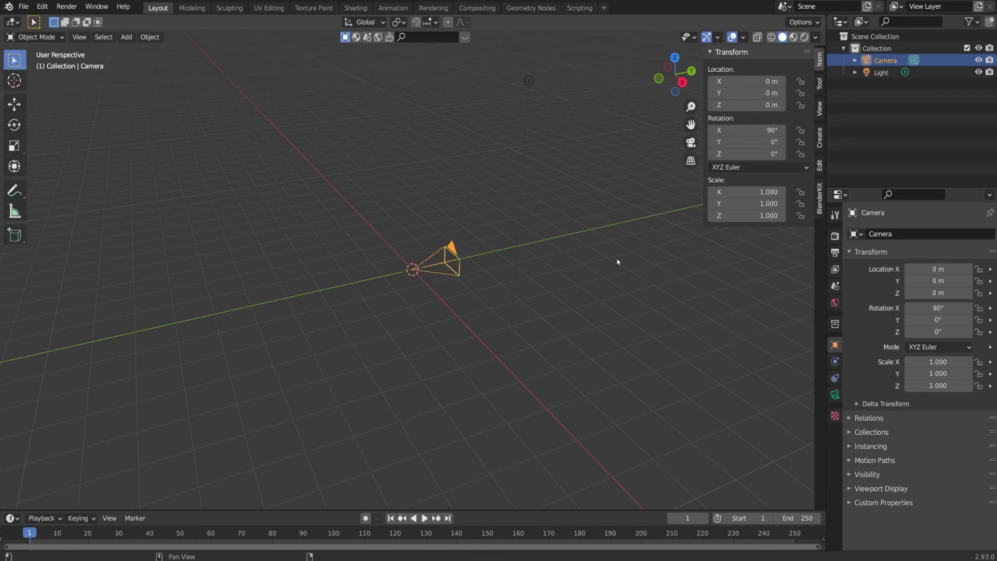
{"action": "key", "text": "g"}
{"action": "key", "text": "y"}
{"action": "left_click", "coordinate": [380, 291]}
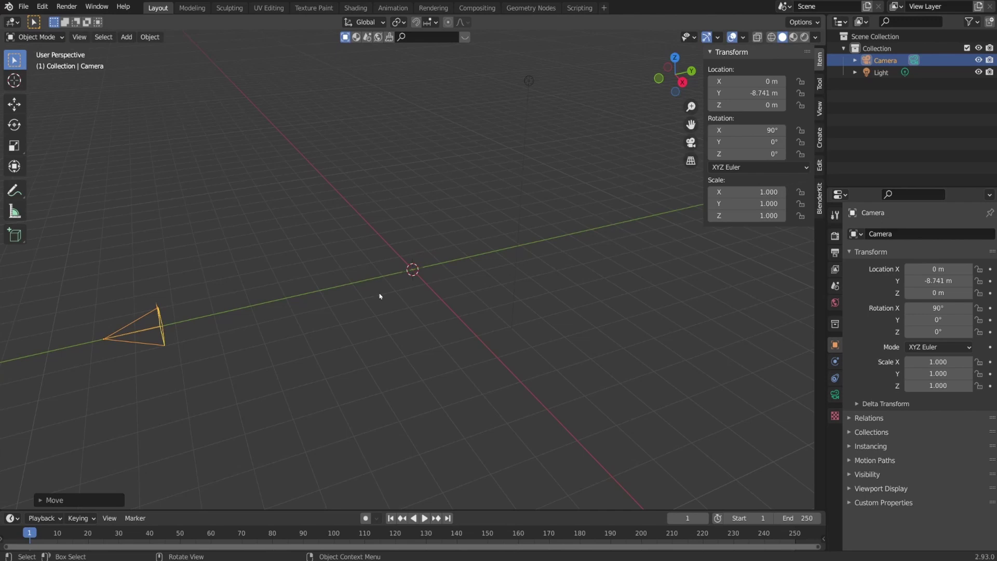
Add a Monkey mesh at the world origin and look at it through the camera
{"action": "key", "text": "shift+a"}
{"action": "mouse_move", "coordinate": [384, 265]}
{"action": "left_click", "coordinate": [456, 379]}
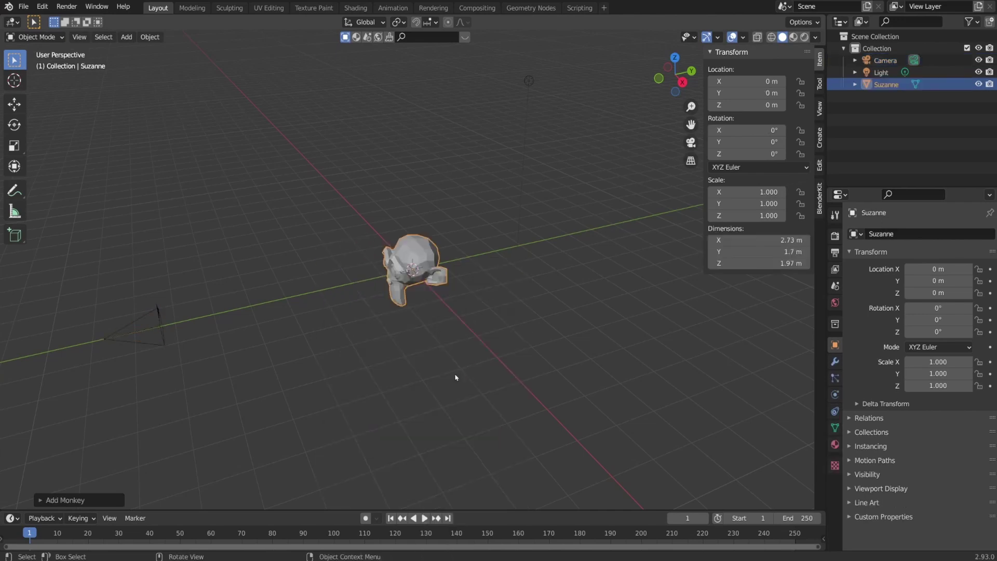
{"action": "left_click", "coordinate": [690, 142]}
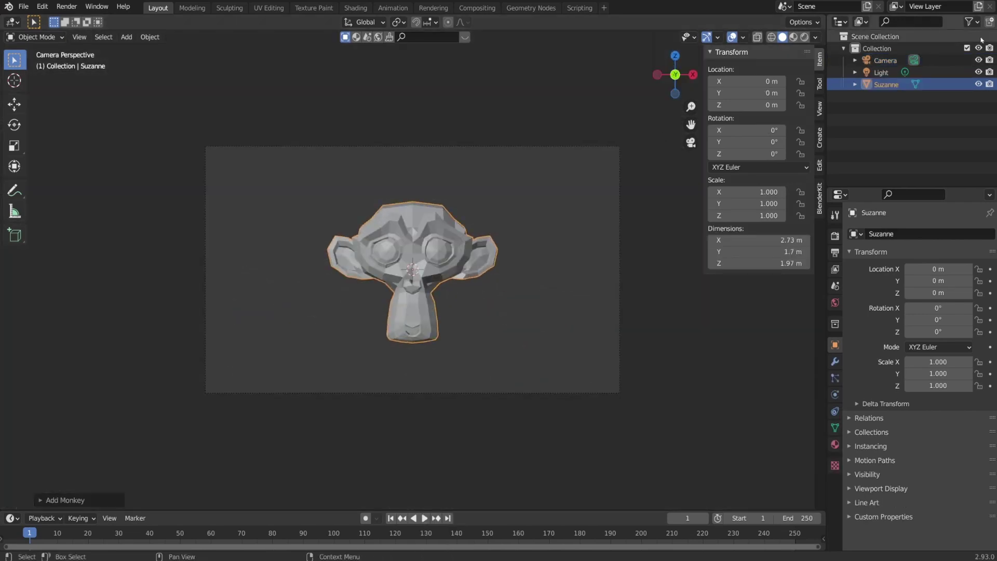
Move the camera closer to the monkey along Y, to about -6.98 m
{"action": "left_click", "coordinate": [888, 52]}
{"action": "left_click", "coordinate": [885, 60]}
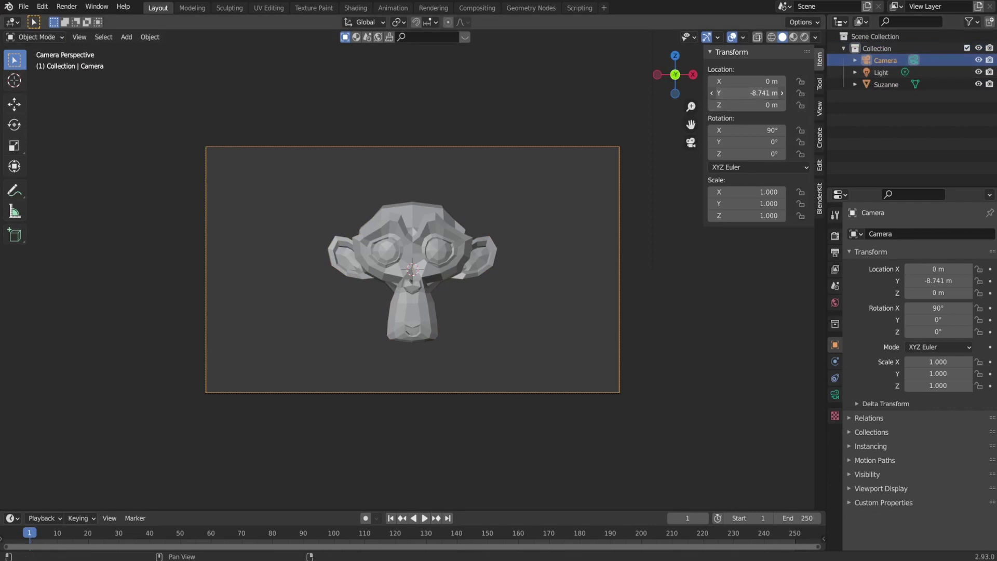
{"action": "left_click_drag", "start_coordinate": [748, 93], "coordinate": [805, 93]}
{"action": "scroll", "coordinate": [594, 286], "scroll_direction": "up", "scroll_amount": 3}
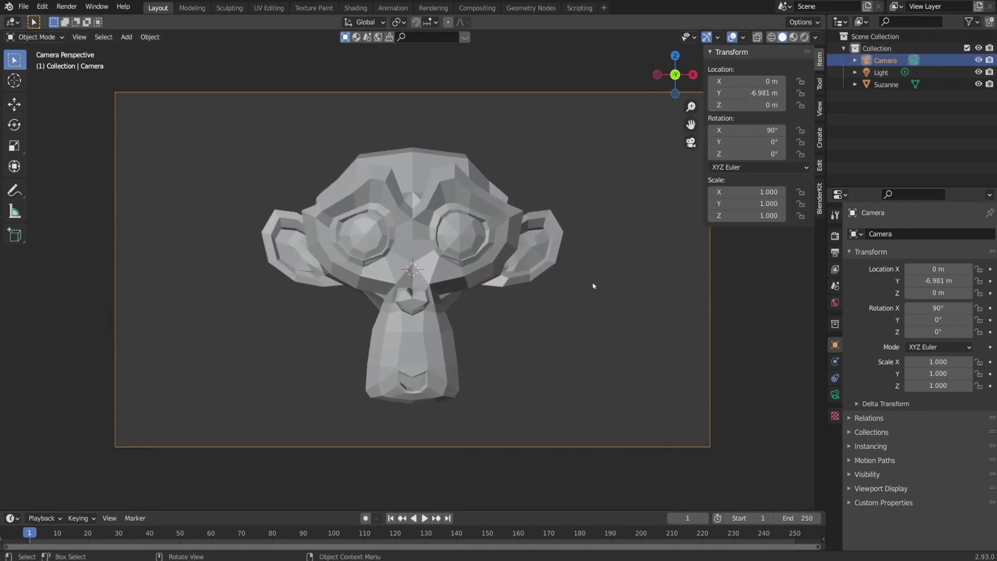
{"action": "key", "text": "n"}
Enable Cavity in the solid viewport shading and set its type to Both
{"action": "left_click", "coordinate": [815, 38]}
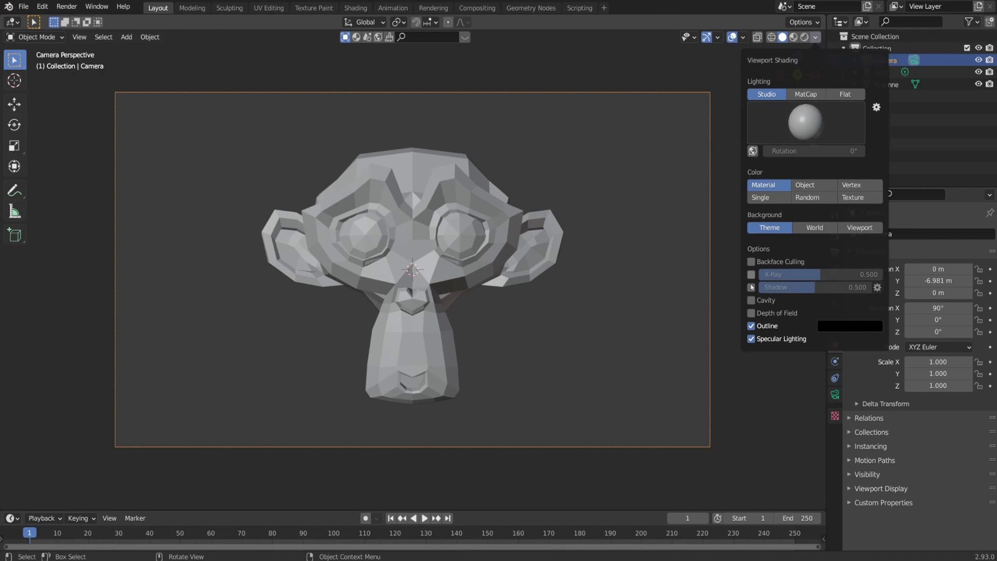
{"action": "left_click", "coordinate": [751, 300]}
{"action": "left_click", "coordinate": [850, 300]}
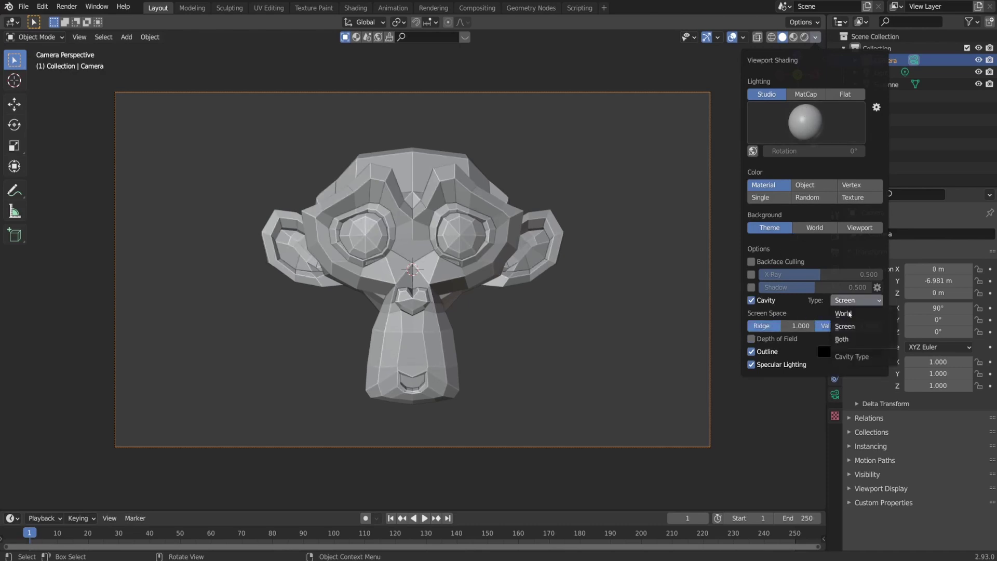
{"action": "left_click", "coordinate": [857, 339]}
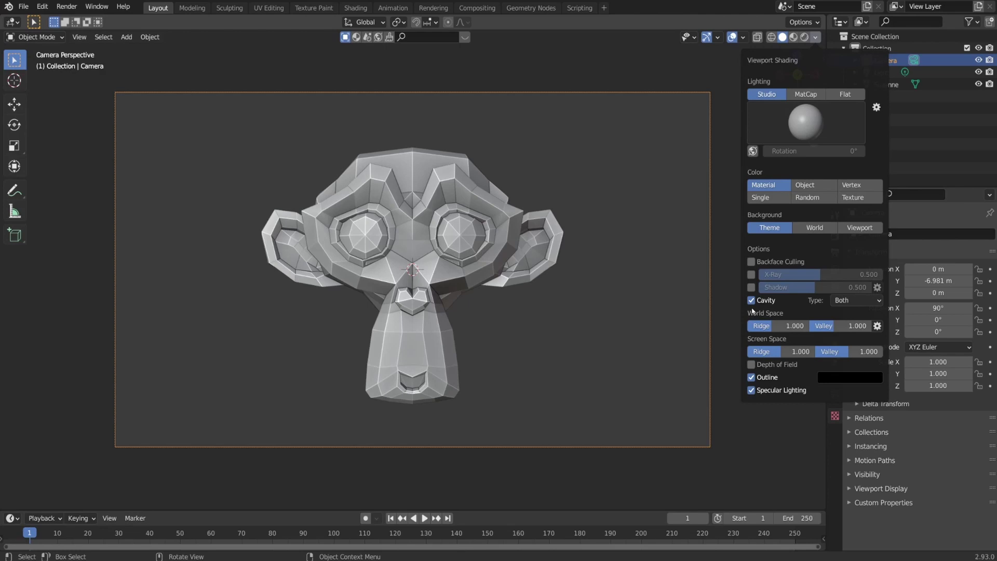
{"action": "left_click", "coordinate": [751, 287]}
{"action": "left_click", "coordinate": [751, 288]}
Change the viewport's studio lighting to the pale blue-grey sphere preset
{"action": "left_click", "coordinate": [815, 37]}
{"action": "left_click", "coordinate": [793, 123]}
{"action": "left_click", "coordinate": [743, 169]}
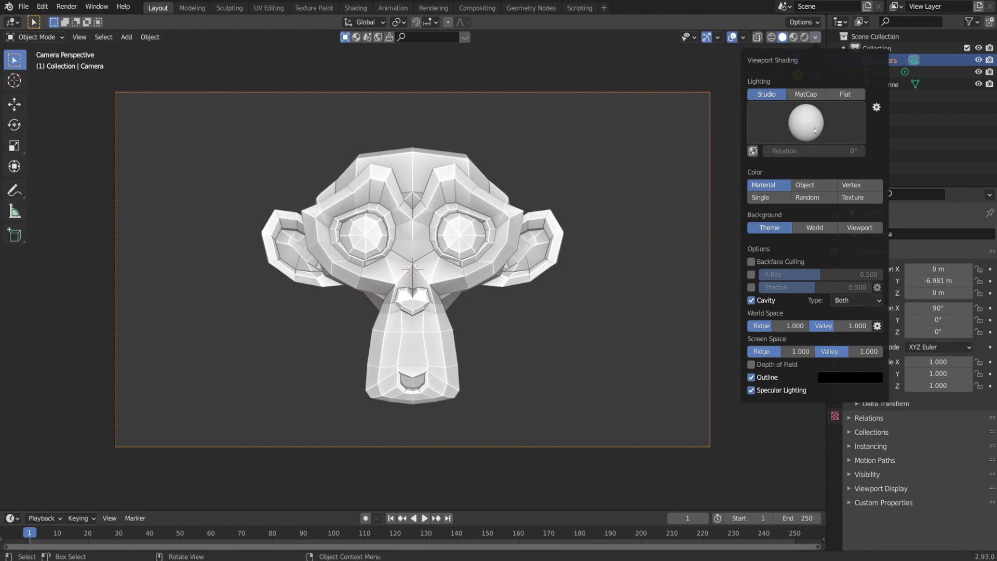
{"action": "left_click", "coordinate": [779, 130]}
{"action": "left_click", "coordinate": [775, 166]}
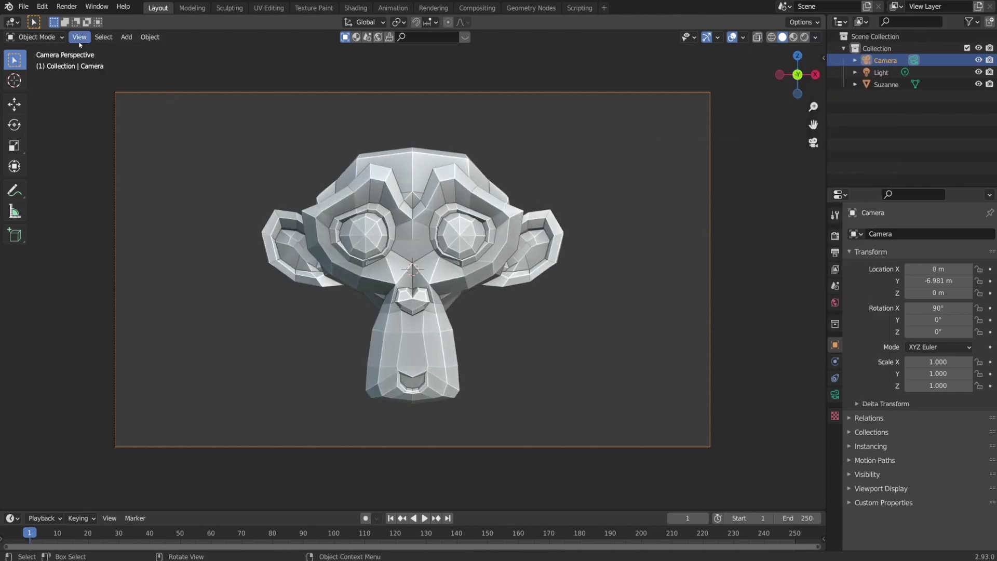
Set the render's view transform to Standard and make the film background transparent
{"action": "left_click", "coordinate": [834, 235]}
{"action": "left_click", "coordinate": [883, 540]}
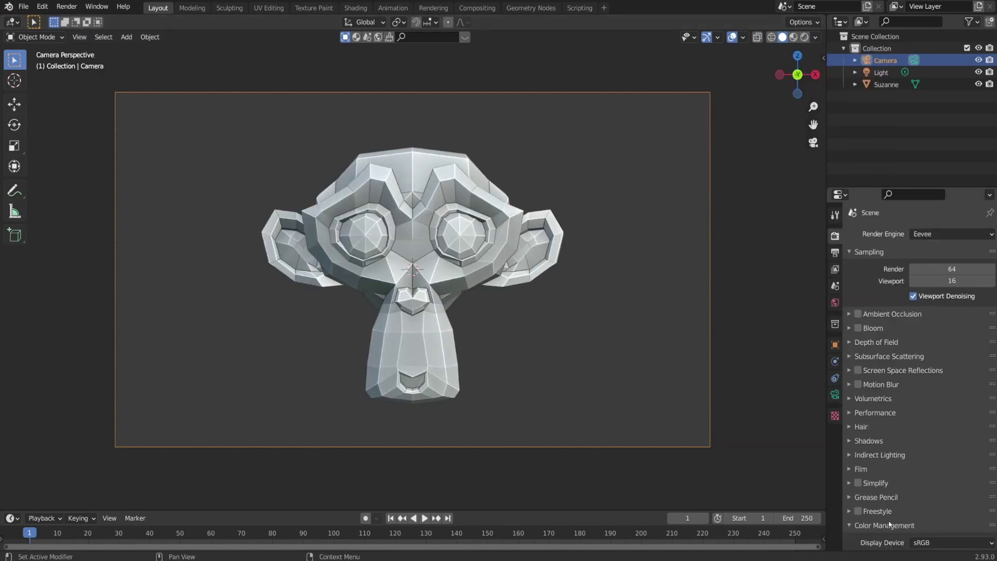
{"action": "scroll", "coordinate": [939, 482], "scroll_direction": "down", "scroll_amount": 5}
{"action": "left_click", "coordinate": [941, 473]}
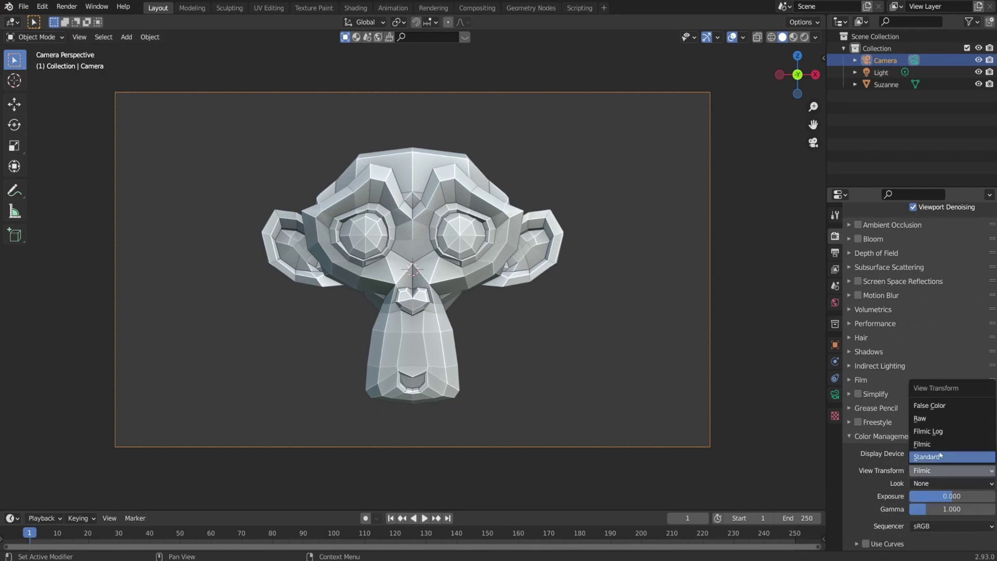
{"action": "left_click", "coordinate": [940, 455]}
{"action": "left_click", "coordinate": [880, 439]}
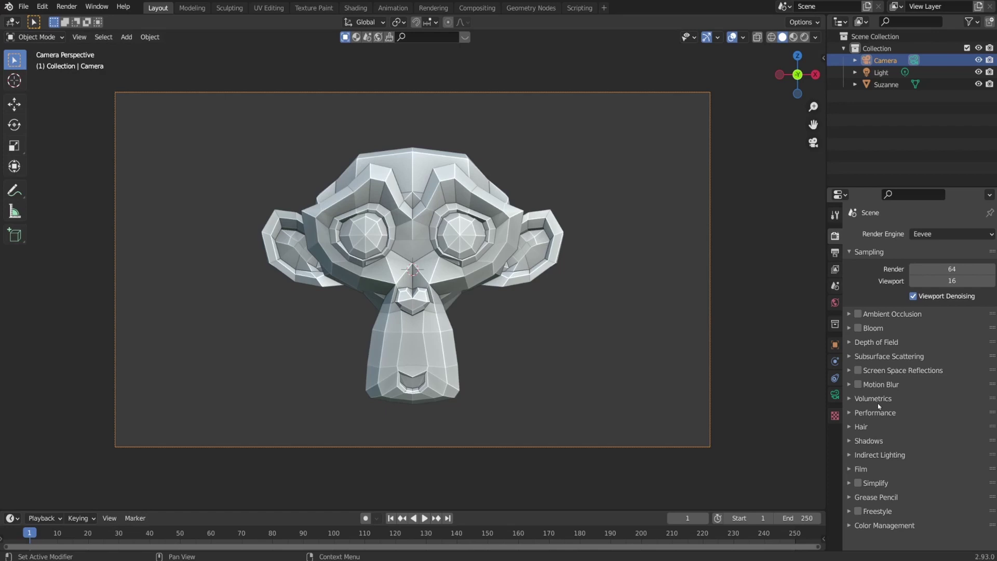
{"action": "left_click", "coordinate": [894, 469]}
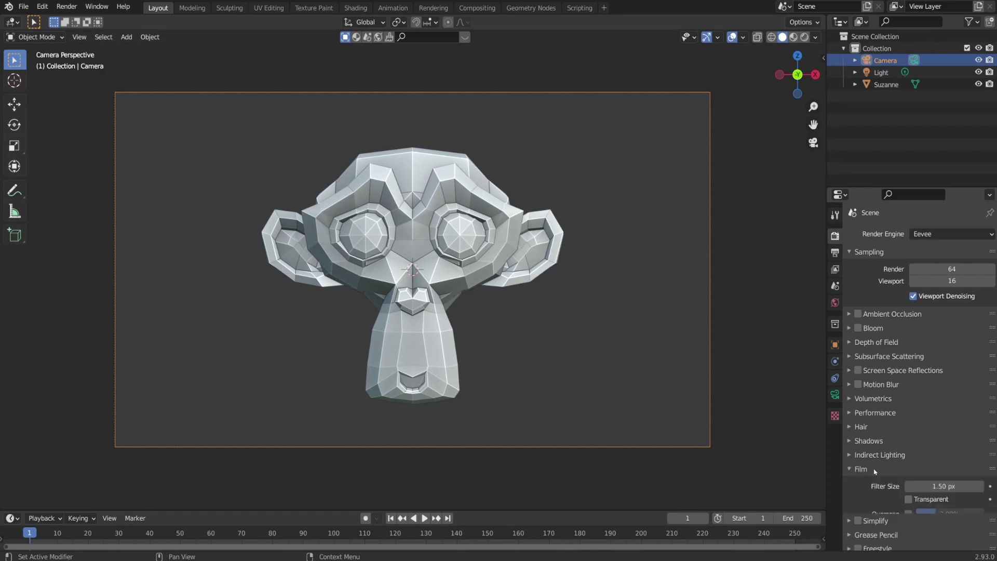
Render the studio-lit monkey as a viewport image and save it as Solid Monkey.png
{"action": "left_click", "coordinate": [80, 37]}
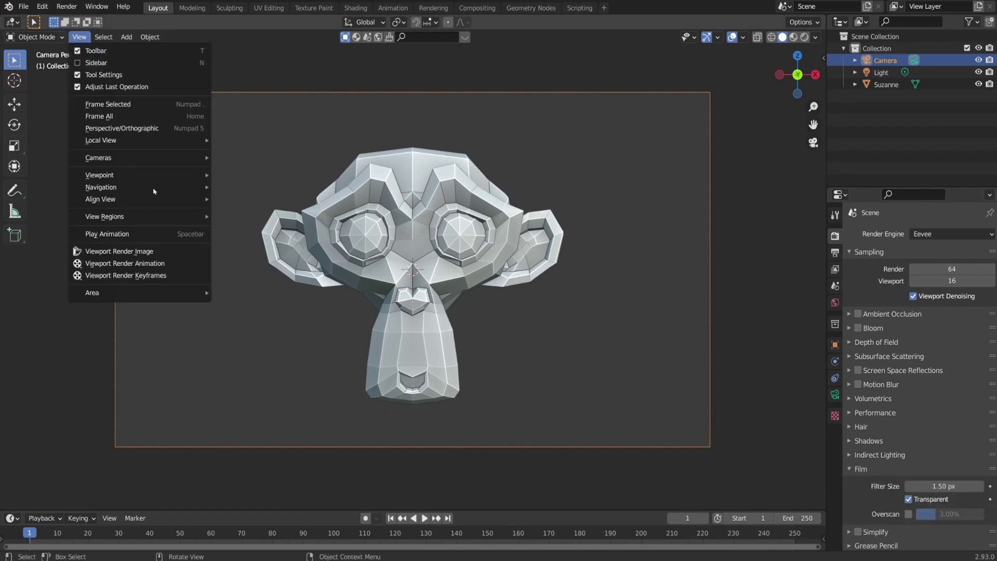
{"action": "left_click", "coordinate": [150, 251]}
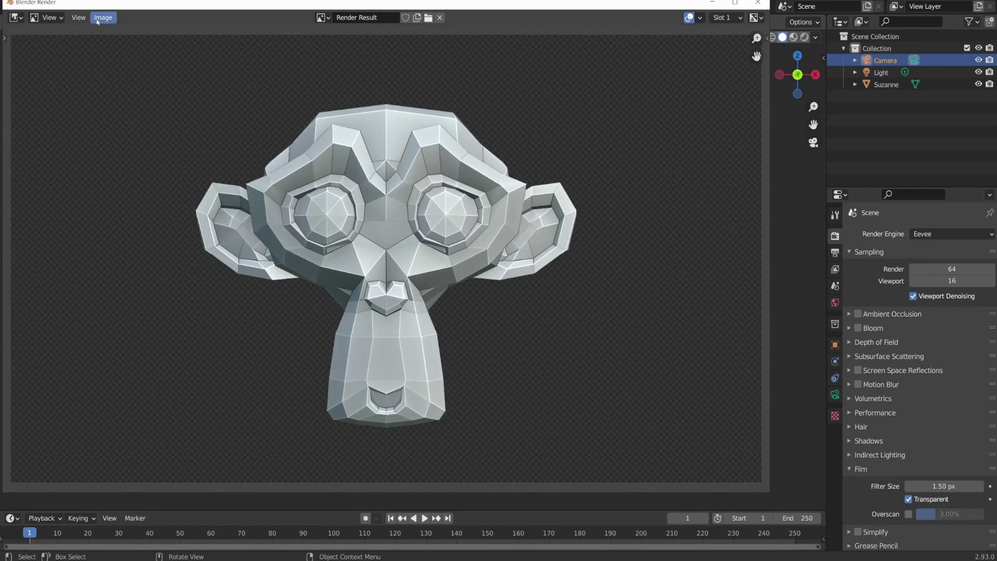
{"action": "left_click", "coordinate": [97, 20]}
{"action": "left_click", "coordinate": [147, 114]}
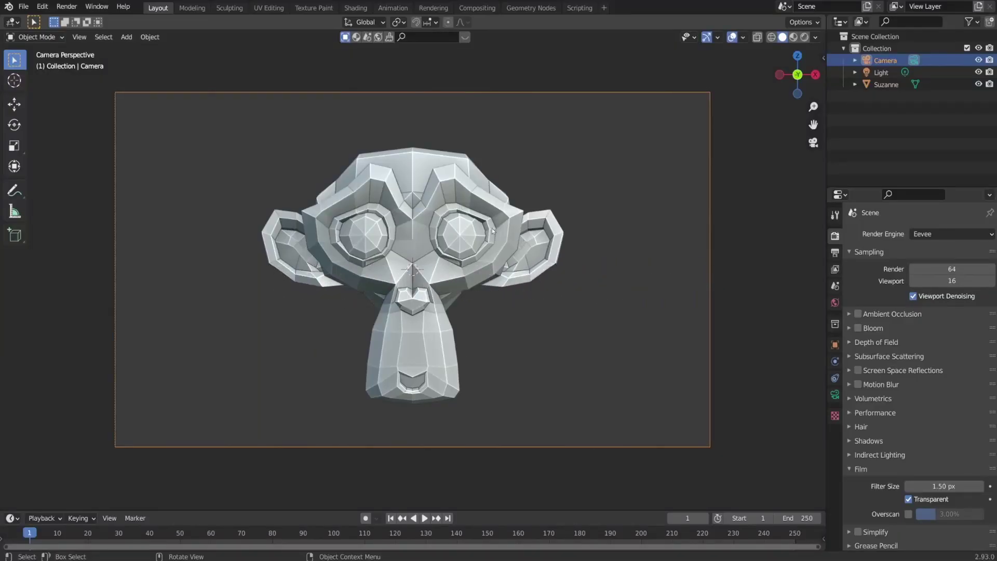
Switch the viewport lighting to MatCap and choose the multicoloured normal-style sphere
{"action": "left_click", "coordinate": [493, 230]}
{"action": "left_click", "coordinate": [815, 38]}
{"action": "left_click", "coordinate": [804, 125]}
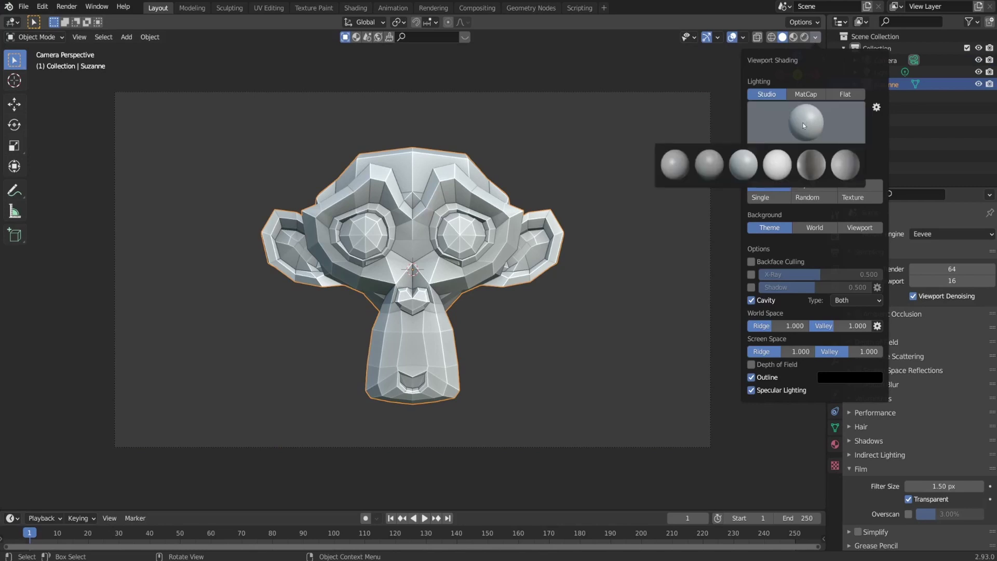
{"action": "left_click", "coordinate": [805, 95]}
{"action": "left_click", "coordinate": [806, 122]}
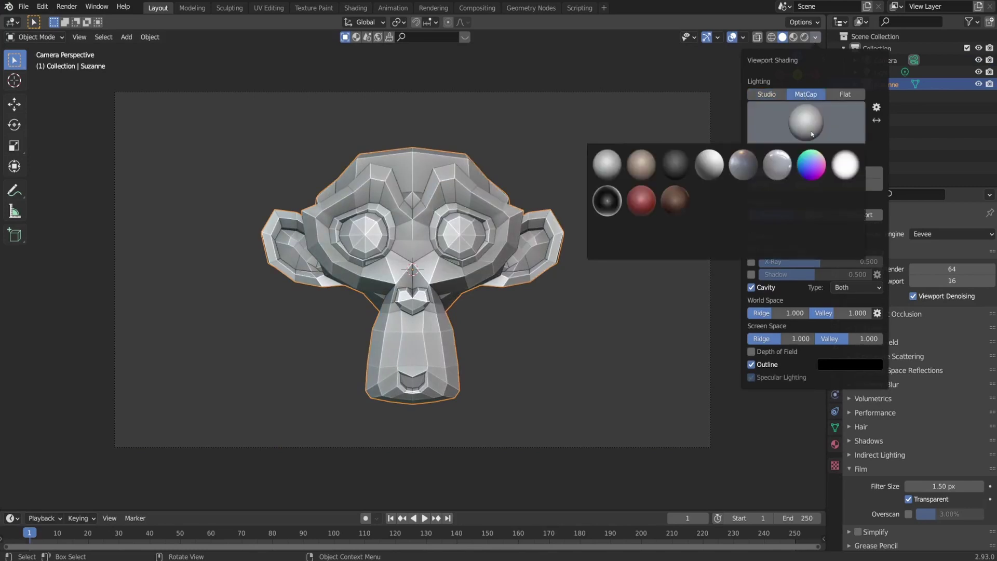
{"action": "left_click", "coordinate": [818, 170]}
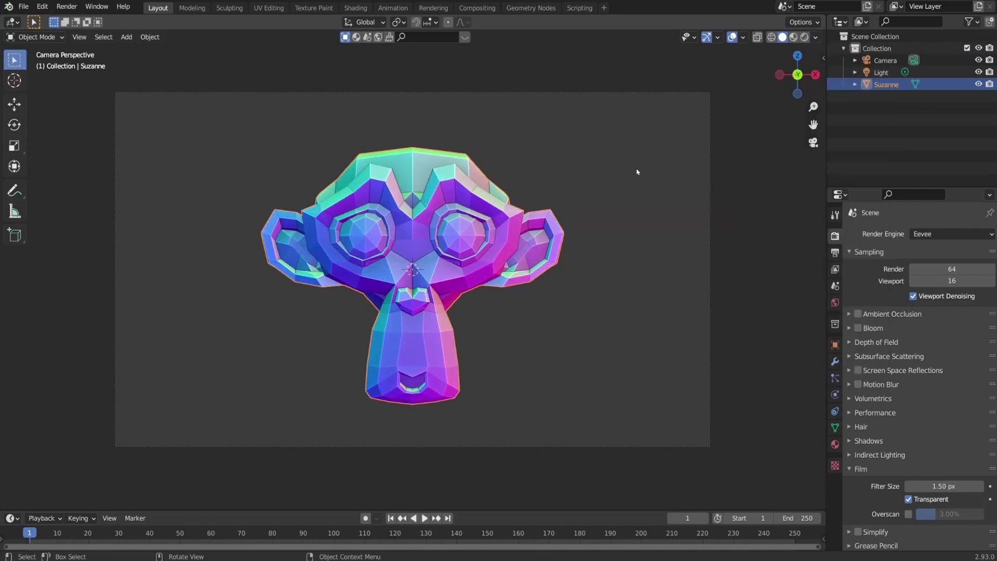
Render the multicoloured monkey as a viewport image and save it as Normal Monkey.png
{"action": "left_click", "coordinate": [83, 38]}
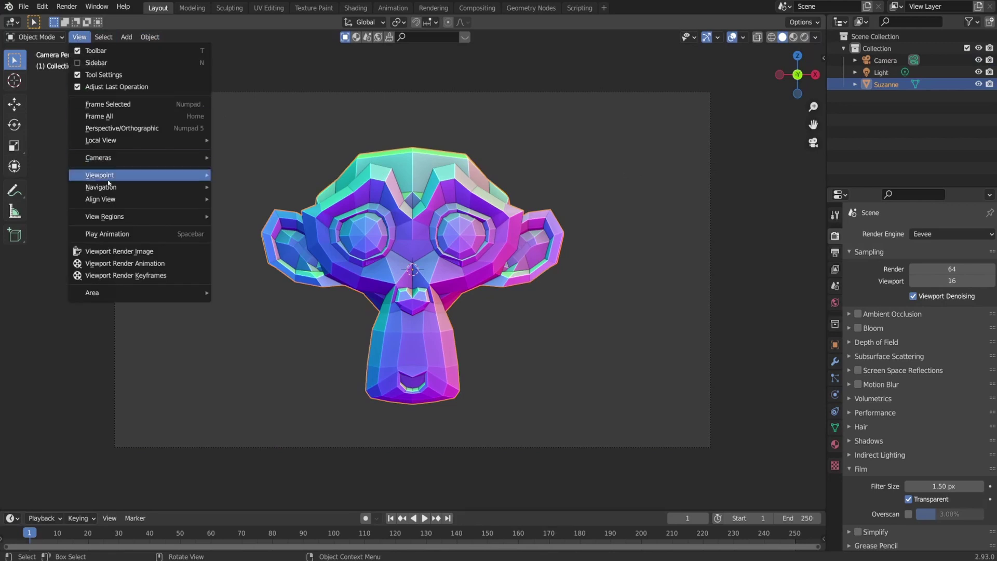
{"action": "left_click", "coordinate": [121, 251]}
{"action": "left_click", "coordinate": [100, 19]}
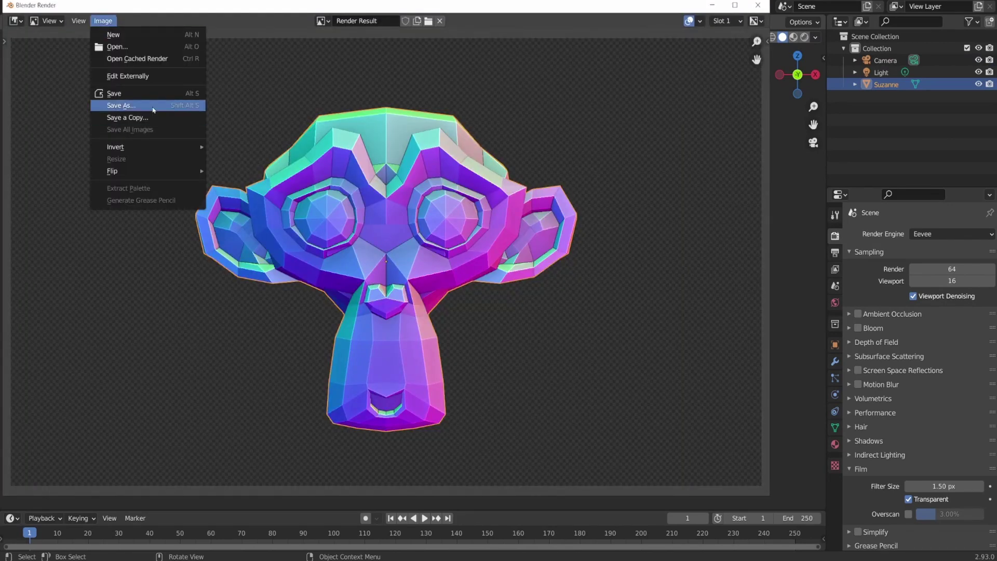
{"action": "left_click", "coordinate": [119, 106]}
{"action": "left_click", "coordinate": [160, 543]}
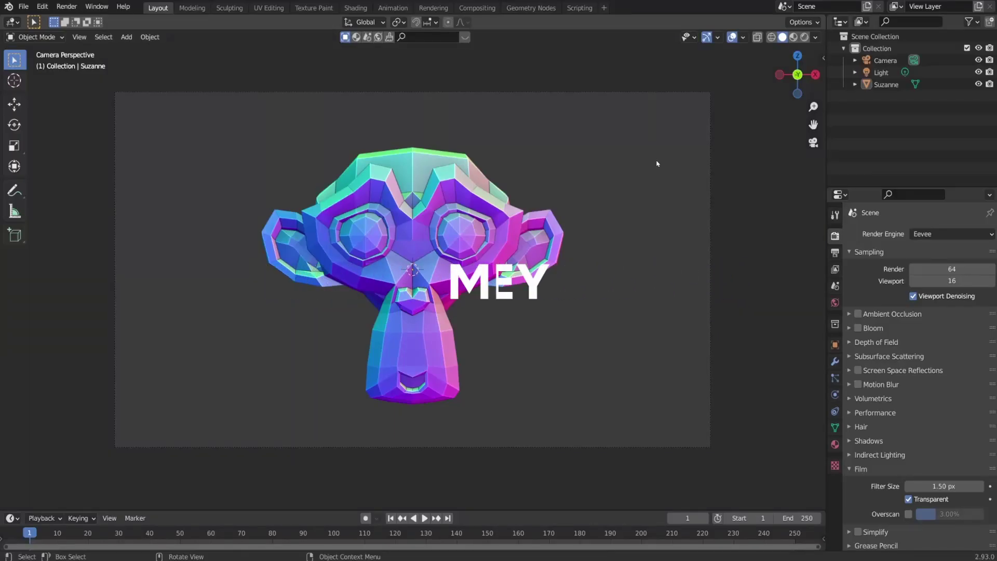
Change the viewport MatCap to the glossy dark red metallic sphere
{"action": "left_click", "coordinate": [815, 37]}
{"action": "left_click", "coordinate": [802, 114]}
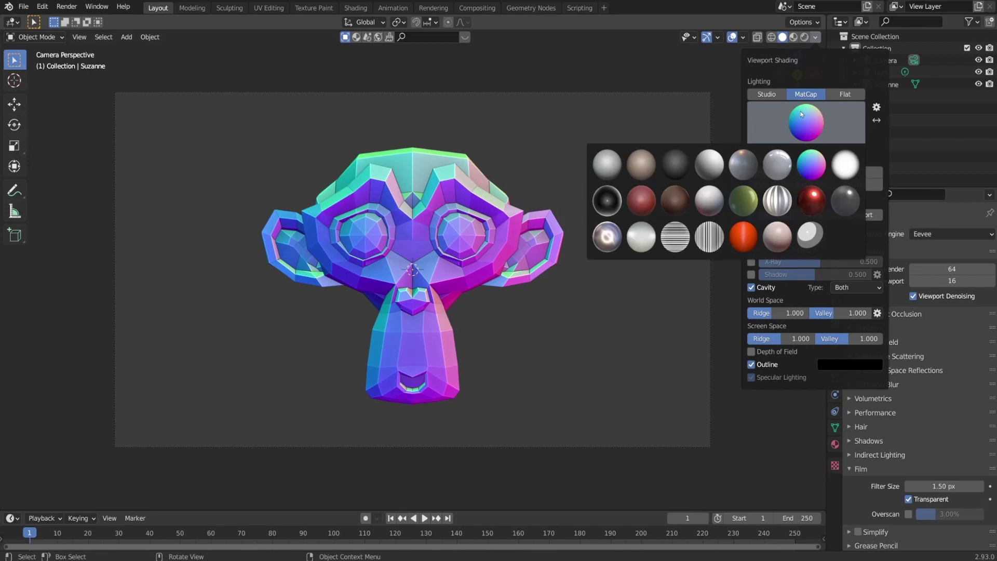
{"action": "left_click", "coordinate": [816, 193]}
Render the red monkey as a viewport image and save it as Metalic Monkey.png in the BLENDER SUZANE folder
{"action": "left_click", "coordinate": [79, 37]}
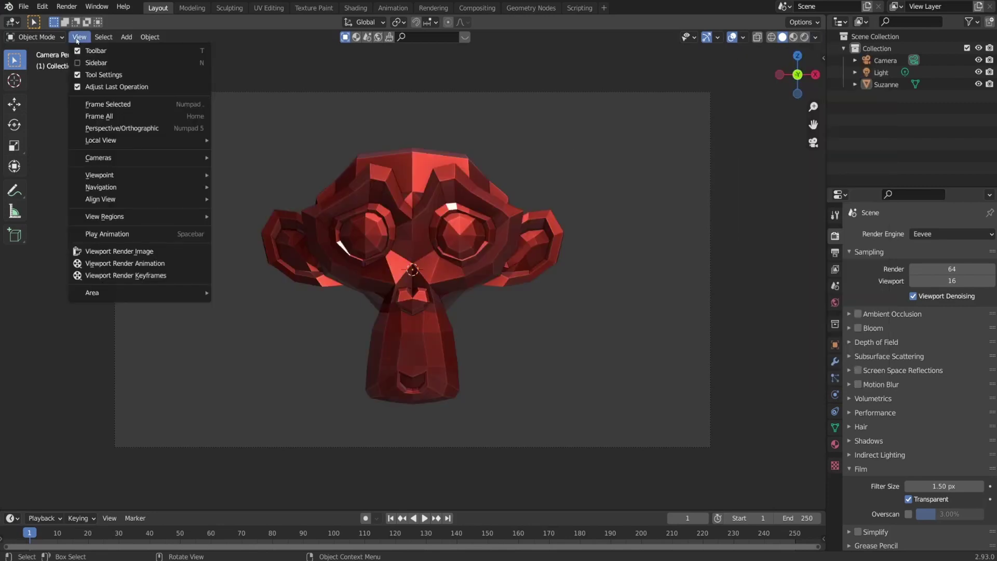
{"action": "left_click", "coordinate": [150, 252]}
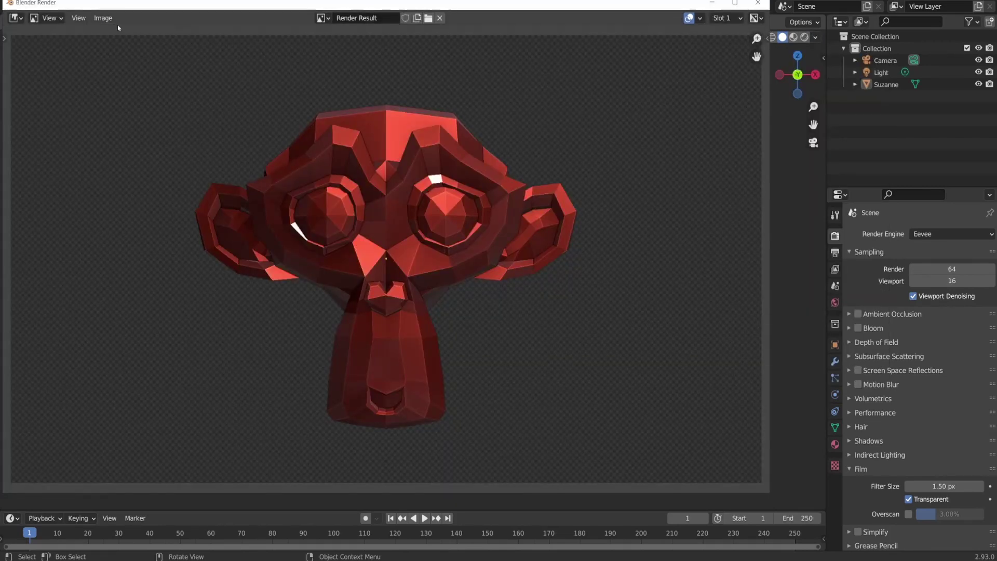
{"action": "left_click", "coordinate": [104, 18]}
{"action": "left_click", "coordinate": [193, 115]}
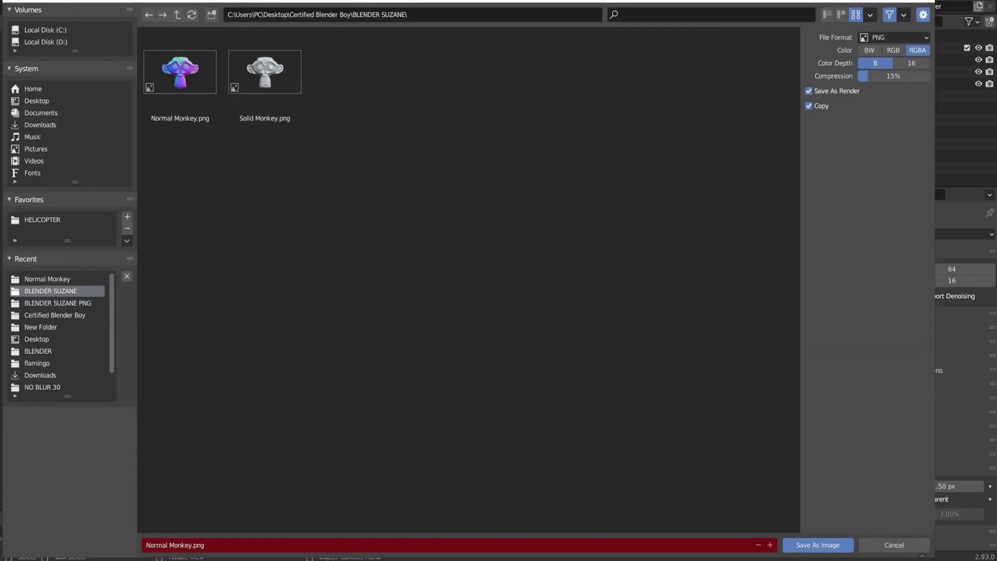
{"action": "left_click", "coordinate": [168, 545]}
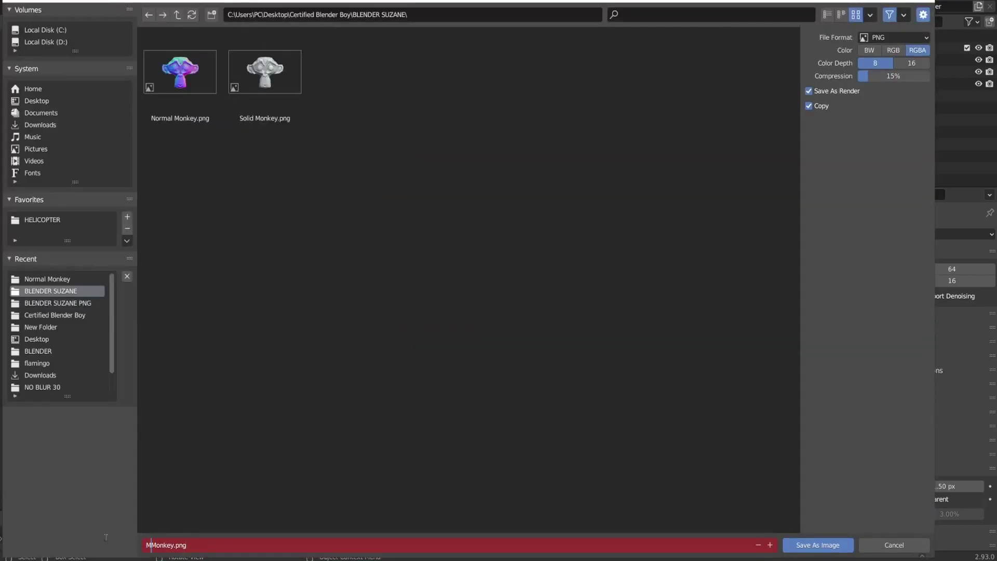
{"action": "type", "text": "Metalic"}
{"action": "key", "text": "Return"}
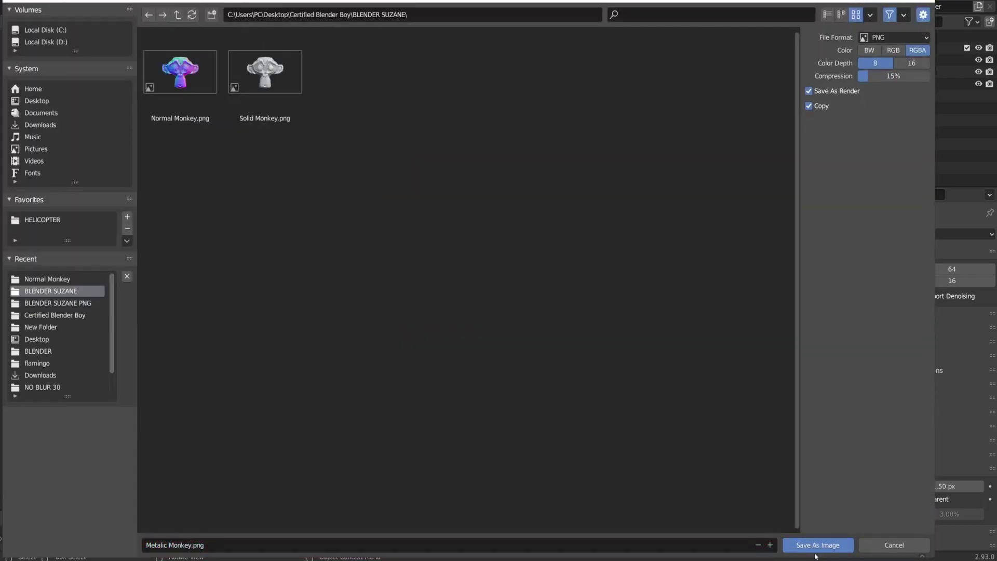
{"action": "left_click", "coordinate": [815, 547]}
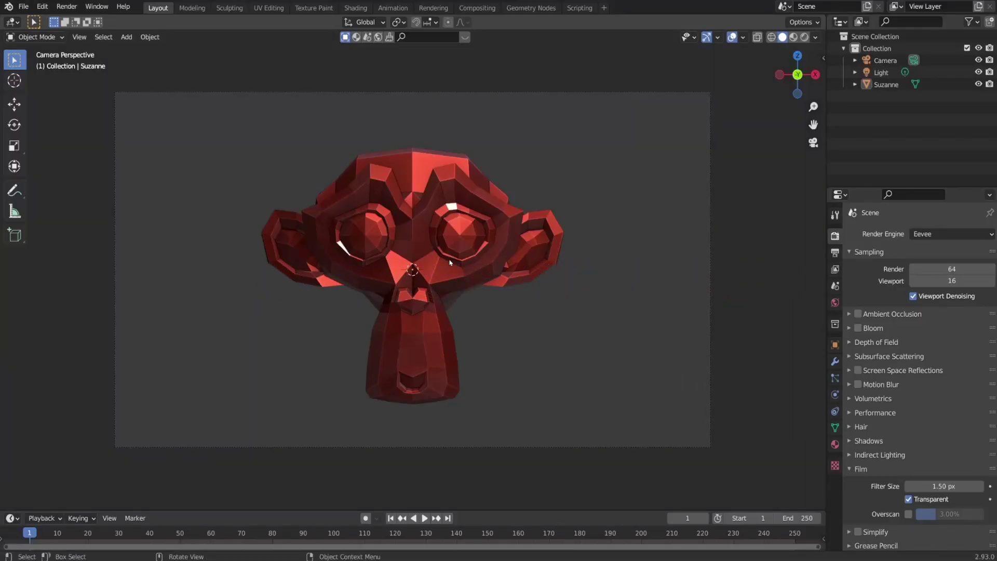
Select the monkey and change the viewport MatCap to the hard-shadowed white and grey toon sphere
{"action": "left_click", "coordinate": [449, 262]}
{"action": "left_click", "coordinate": [815, 38]}
{"action": "left_click", "coordinate": [776, 127]}
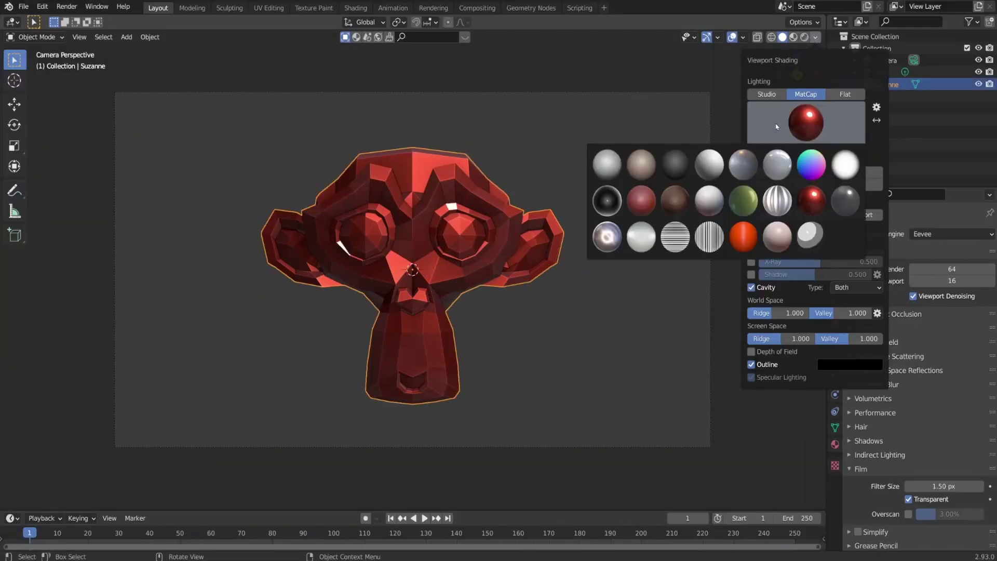
{"action": "left_click", "coordinate": [822, 240]}
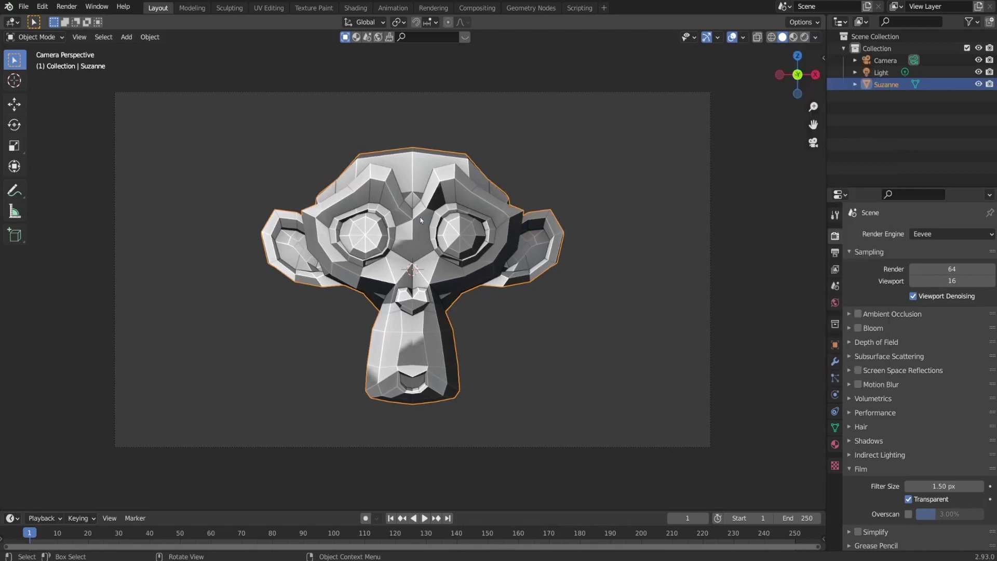
Render the toon-shaded monkey as a viewport image and save it as Cartoon Monkey.png in the BLENDER SUZANE folder
{"action": "left_click", "coordinate": [79, 37]}
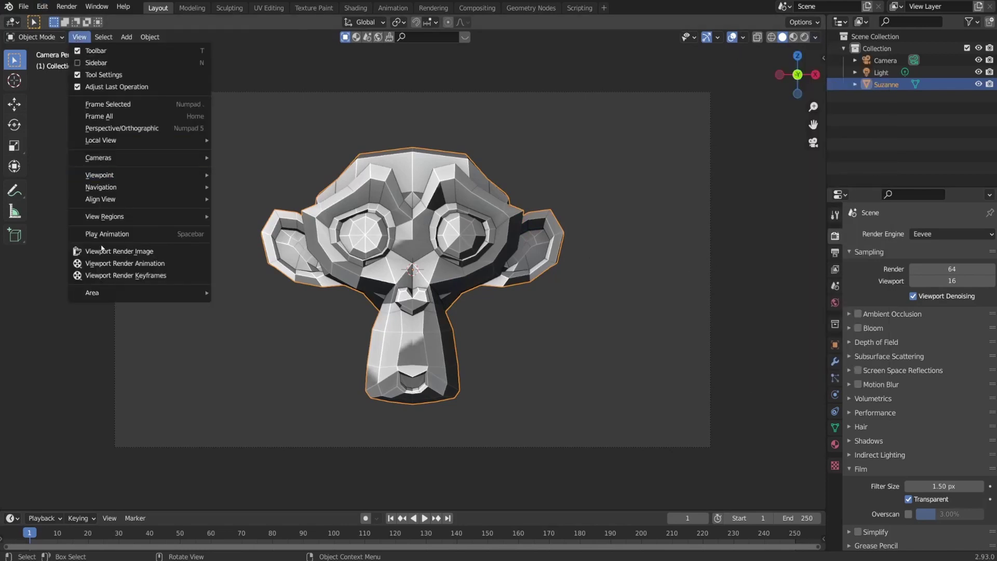
{"action": "left_click", "coordinate": [115, 251]}
{"action": "left_click", "coordinate": [103, 17]}
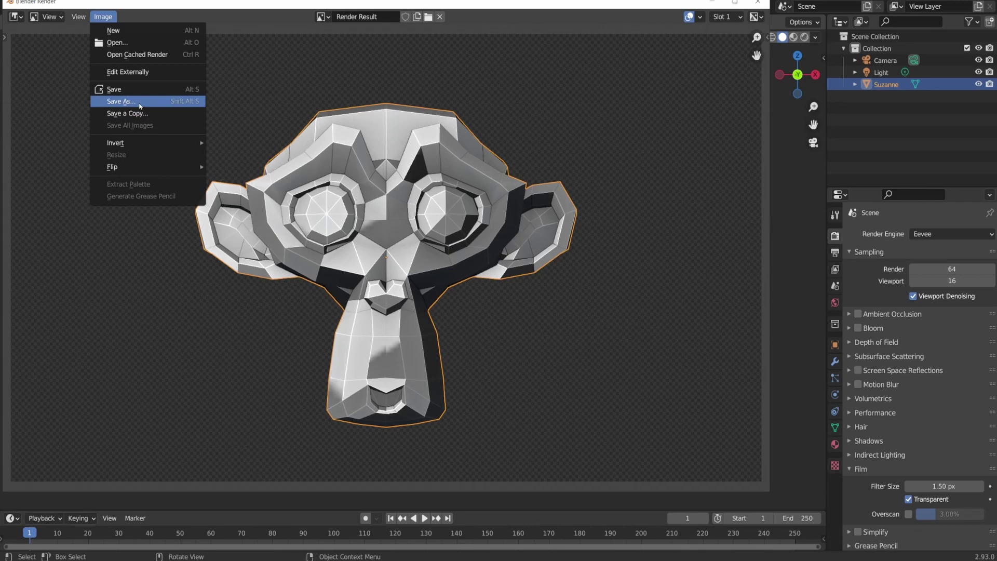
{"action": "left_click", "coordinate": [122, 103]}
{"action": "left_click", "coordinate": [165, 545]}
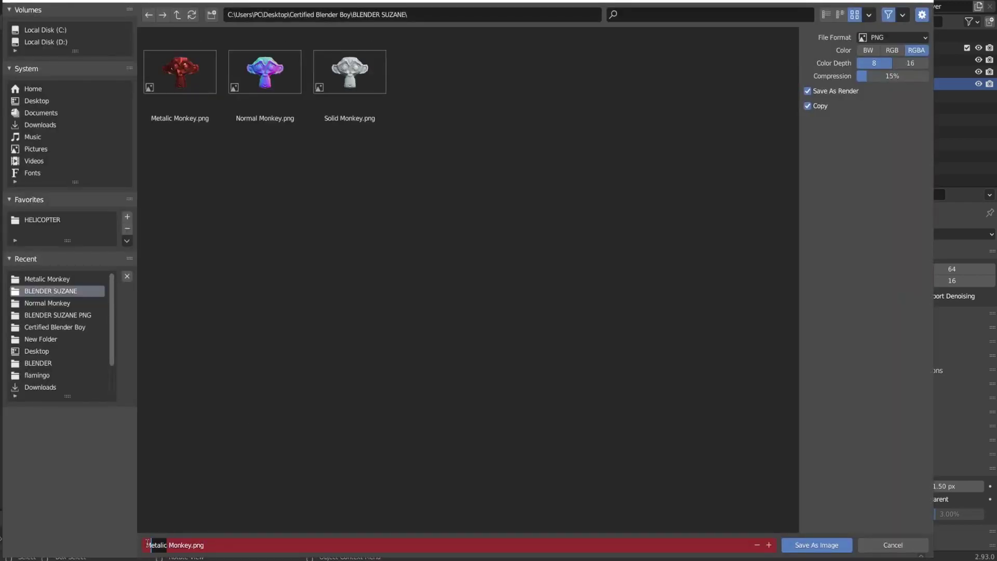
{"action": "type", "text": "Cartoon"}
{"action": "key", "text": "Return"}
{"action": "left_click", "coordinate": [817, 544]}
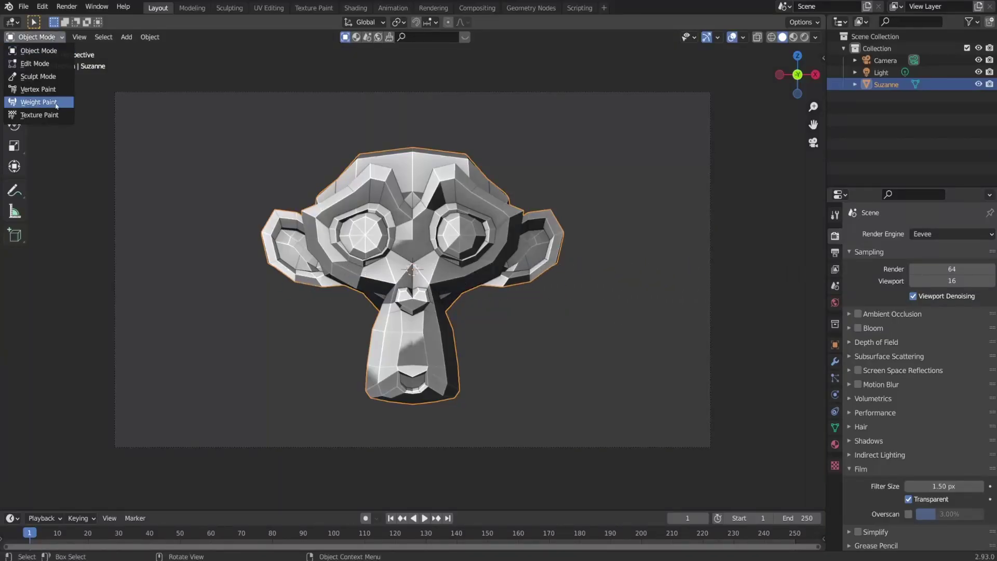
Switch the monkey to Weight Paint mode, then render the viewport image and save it as Weight Monkey.png
{"action": "left_click", "coordinate": [53, 103]}
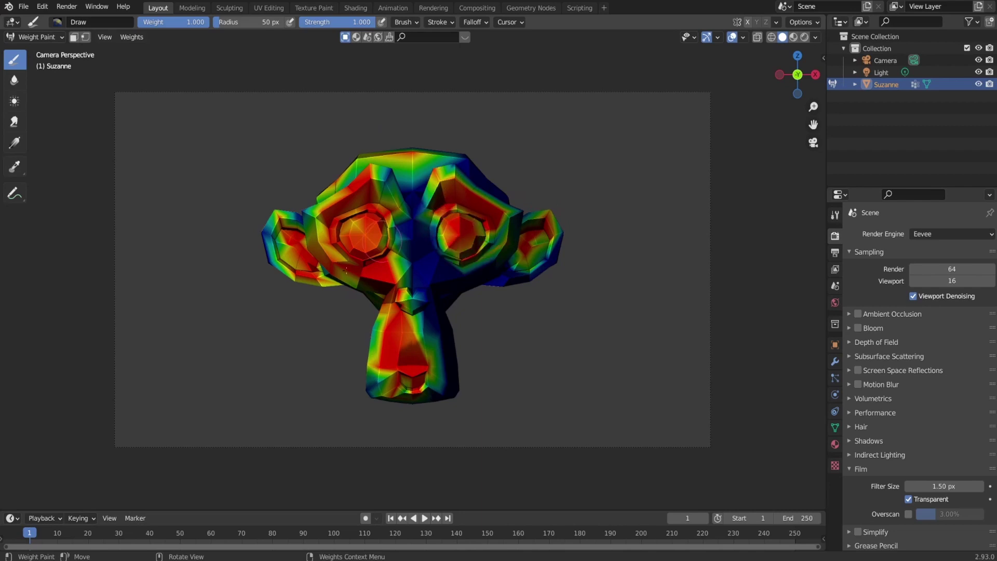
{"action": "left_click", "coordinate": [104, 37]}
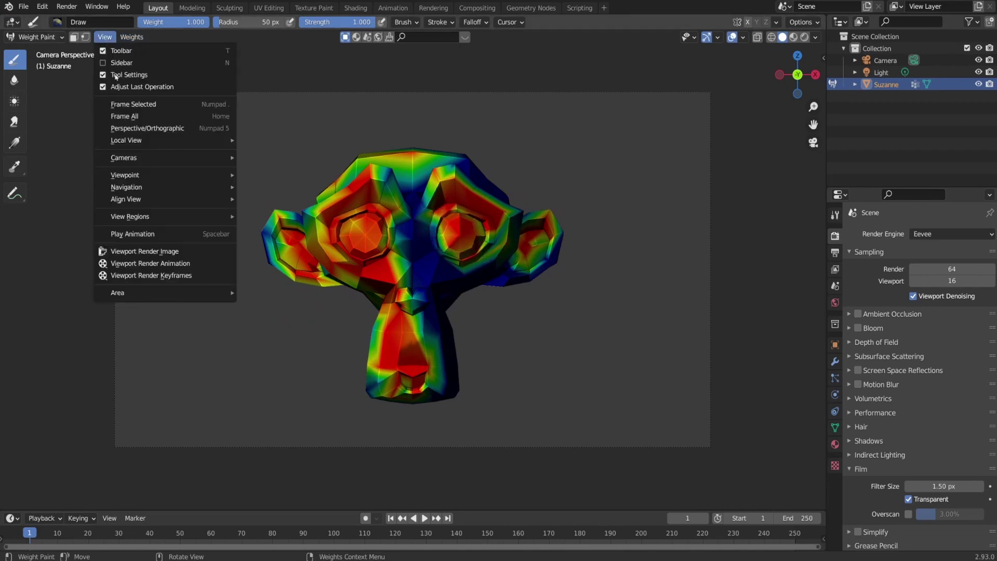
{"action": "left_click", "coordinate": [152, 251]}
{"action": "left_click", "coordinate": [102, 19]}
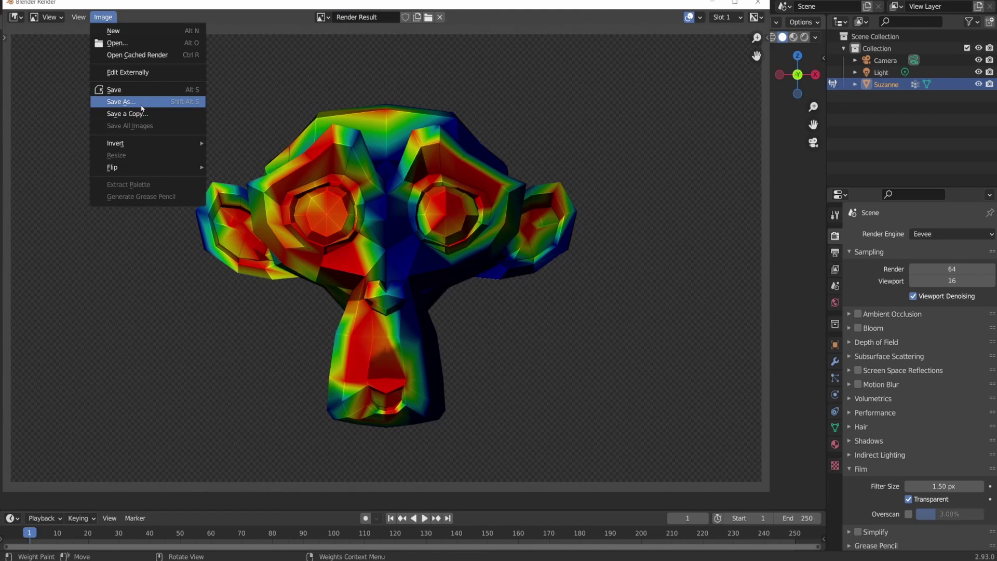
{"action": "left_click", "coordinate": [142, 106]}
{"action": "left_click", "coordinate": [170, 542]}
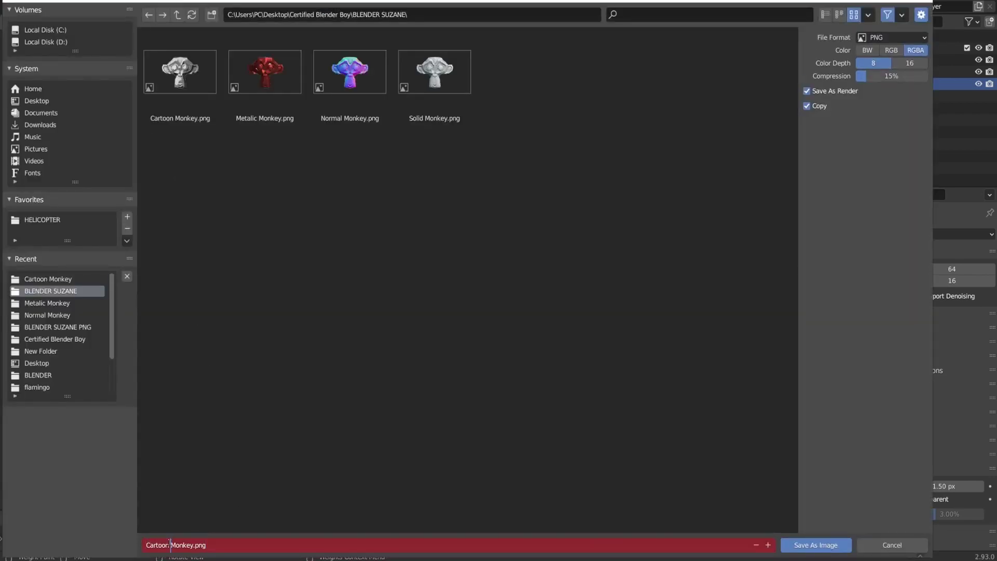
{"action": "type", "text": "Weight"}
{"action": "key", "text": "Return"}
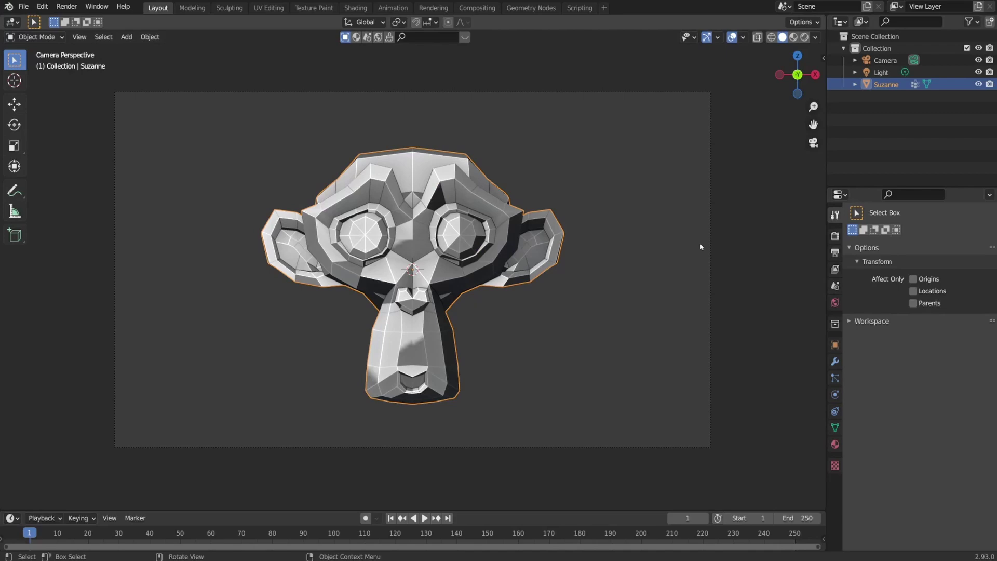
Add a Wireframe modifier to the monkey with a thickness of about 0.04 m and deselect the monkey
{"action": "left_click", "coordinate": [835, 362]}
{"action": "left_click", "coordinate": [914, 234]}
{"action": "left_click", "coordinate": [768, 498]}
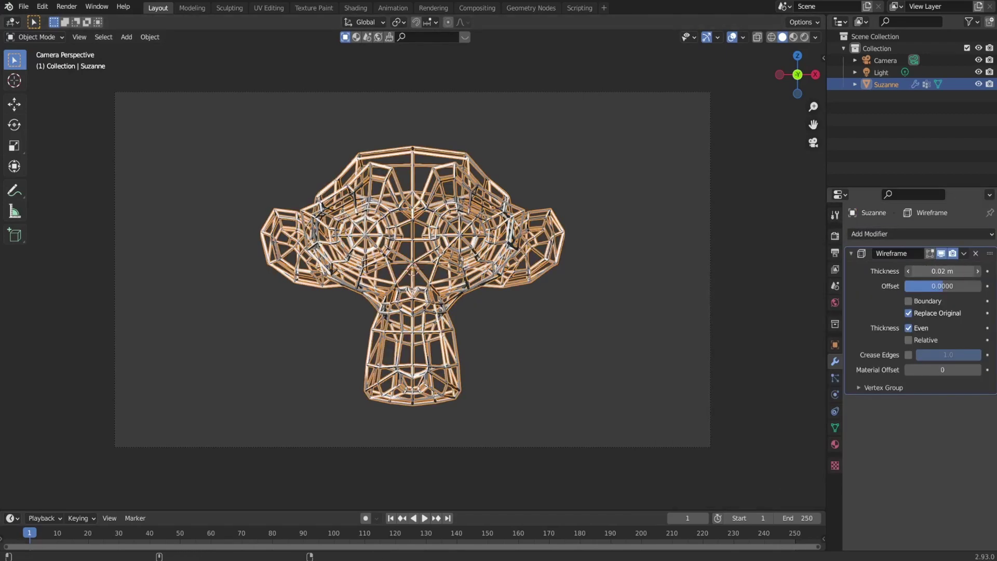
{"action": "left_click_drag", "start_coordinate": [942, 271], "coordinate": [973, 271]}
{"action": "left_click", "coordinate": [611, 358]}
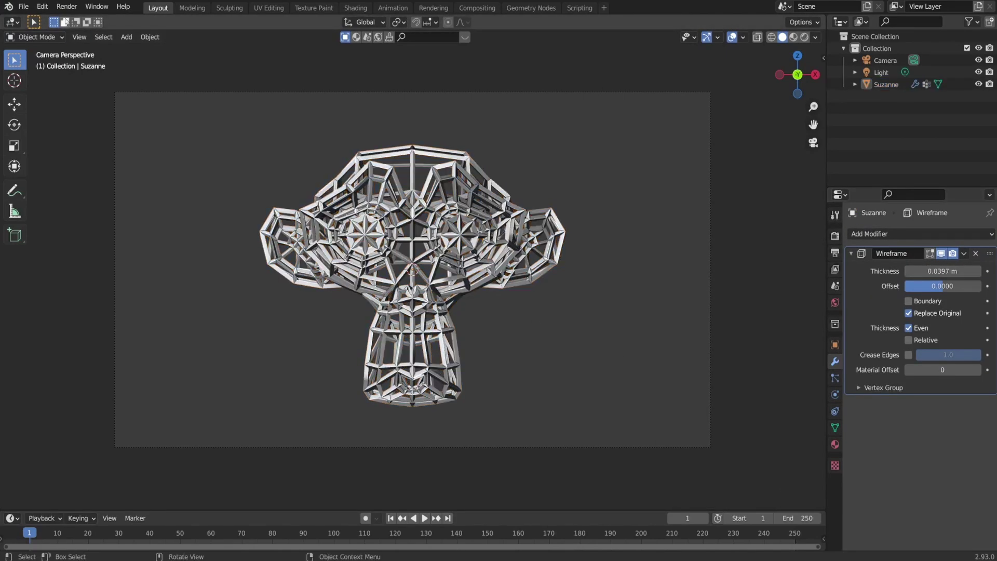
Render the wireframe monkey as a viewport image and save the image
{"action": "left_click", "coordinate": [79, 37]}
{"action": "left_click", "coordinate": [104, 251]}
{"action": "left_click", "coordinate": [103, 16]}
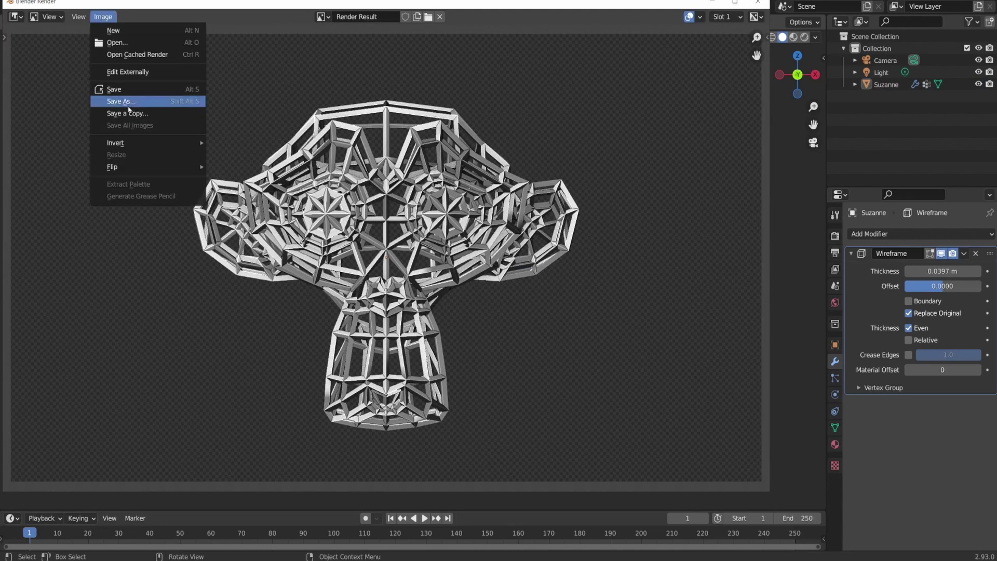
{"action": "left_click", "coordinate": [104, 102]}
{"action": "left_click", "coordinate": [793, 545]}
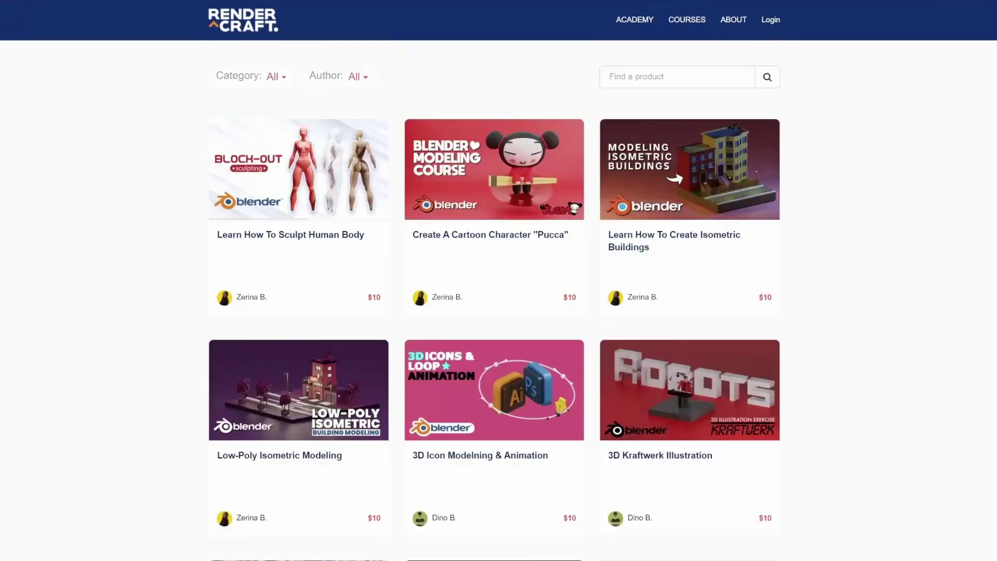
{"action": "scroll", "coordinate": [499, 291], "scroll_direction": "down", "scroll_amount": 3}
{"action": "scroll", "coordinate": [498, 291], "scroll_direction": "down", "scroll_amount": 10}
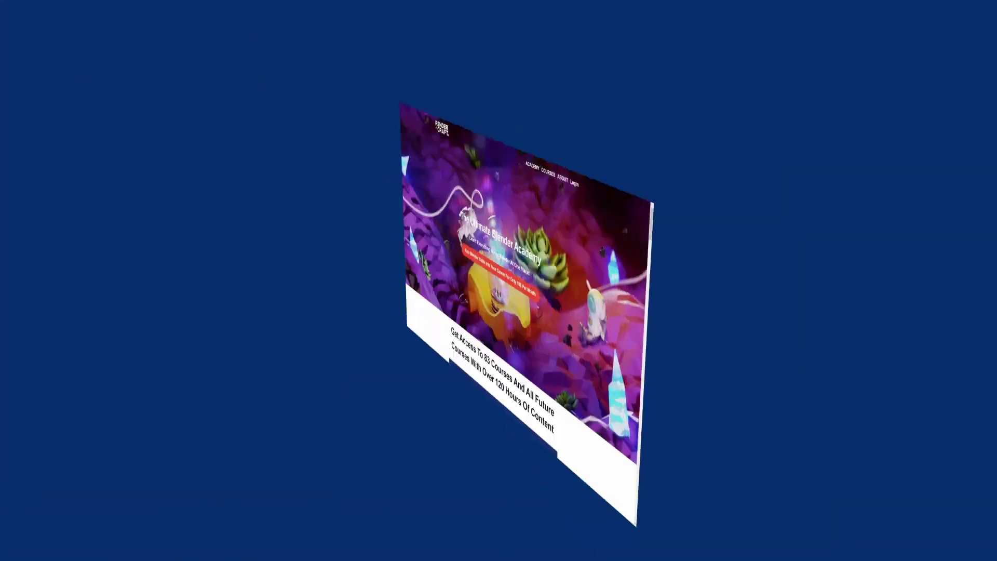
{"action": "scroll", "coordinate": [499, 291], "scroll_direction": "down", "scroll_amount": 15}
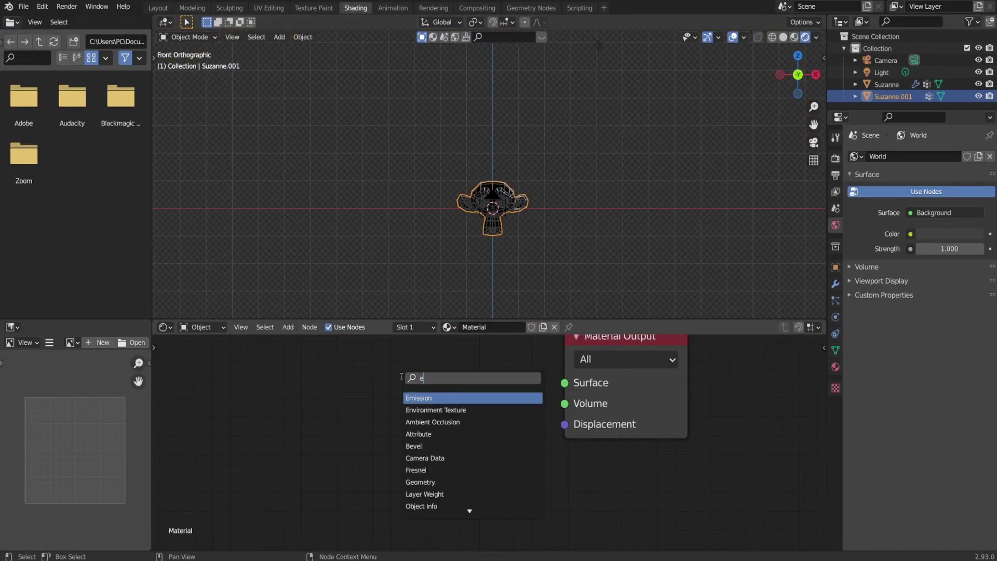
Add Emission shaders to the materials of the solid and wireframe monkeys, colouring the wireframe's emission pink
{"action": "key", "text": "Return"}
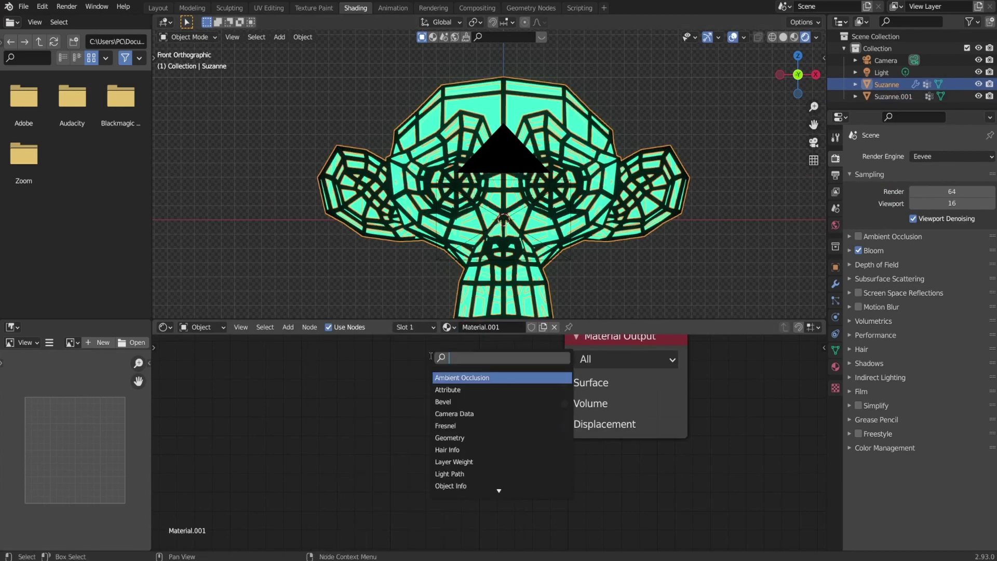
{"action": "key", "text": "Return"}
{"action": "left_click", "coordinate": [475, 425]}
{"action": "left_click", "coordinate": [559, 247]}
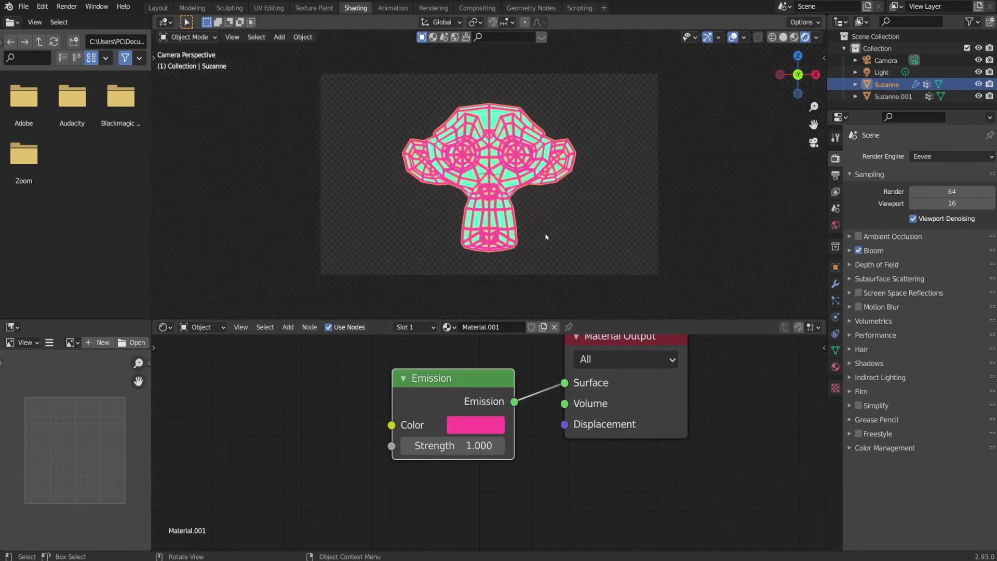
Set the pink Emission strength to 4.570 and the Bloom intensity to 0.066
{"action": "mouse_move", "coordinate": [452, 445]}
{"action": "left_mouse_down"}
{"action": "mouse_move", "coordinate": [483, 446]}
{"action": "mouse_move", "coordinate": [470, 445]}
{"action": "left_mouse_up"}
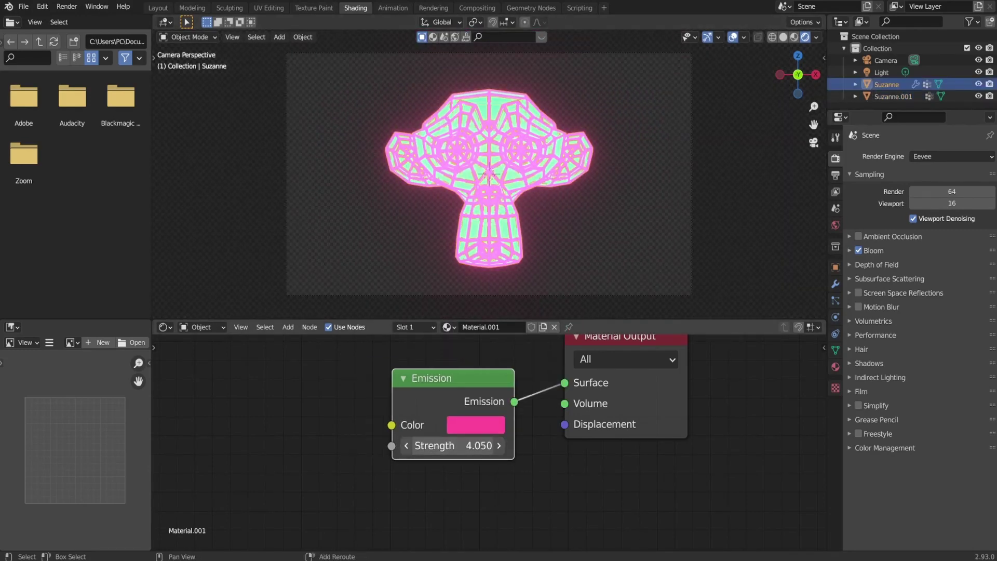
{"action": "left_click_drag", "start_coordinate": [451, 446], "coordinate": [470, 445]}
{"action": "left_click", "coordinate": [883, 250]}
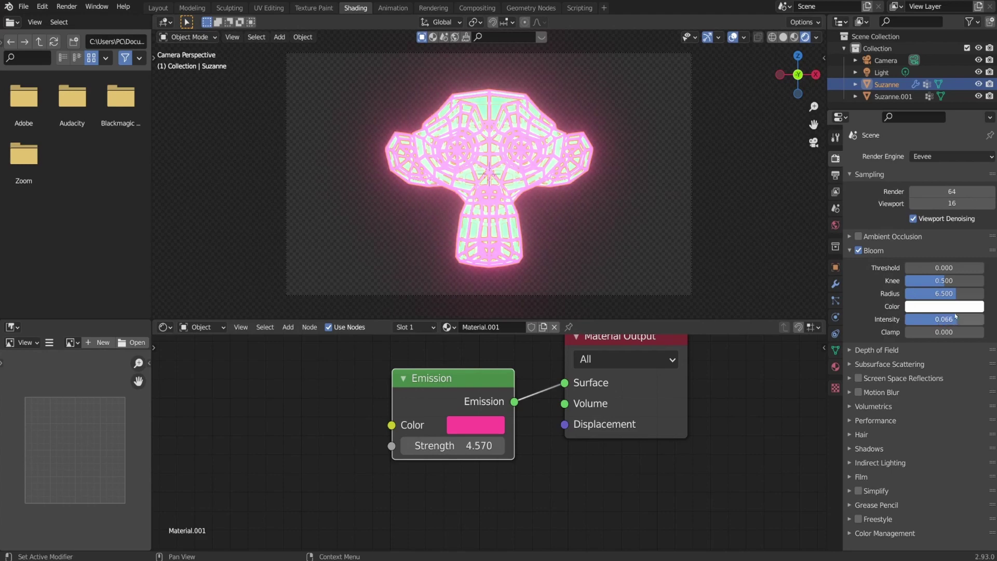
Set the Wireframe modifier's thickness to about 0.022 m and render the glowing monkey
{"action": "left_click", "coordinate": [835, 284]}
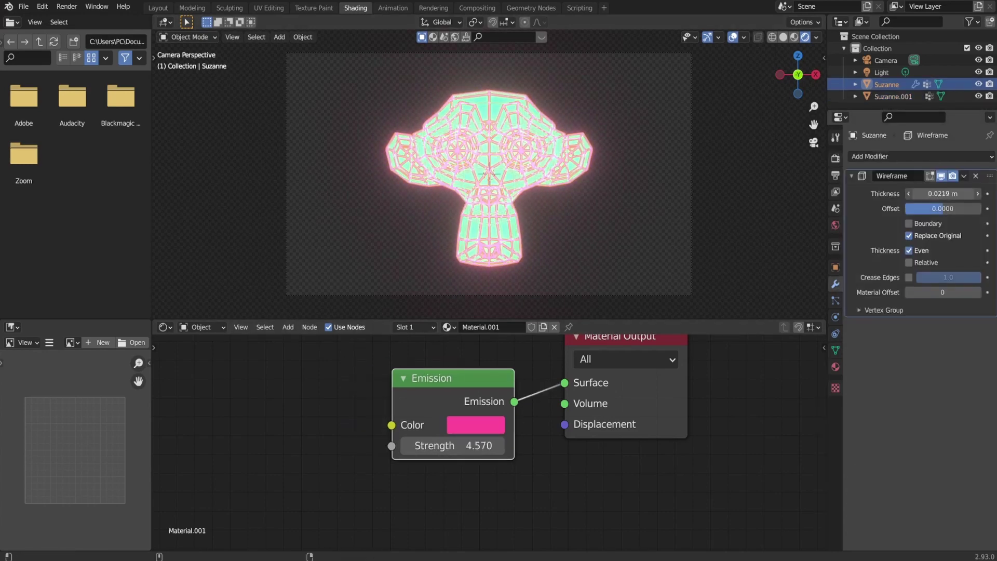
{"action": "key", "text": "F12"}
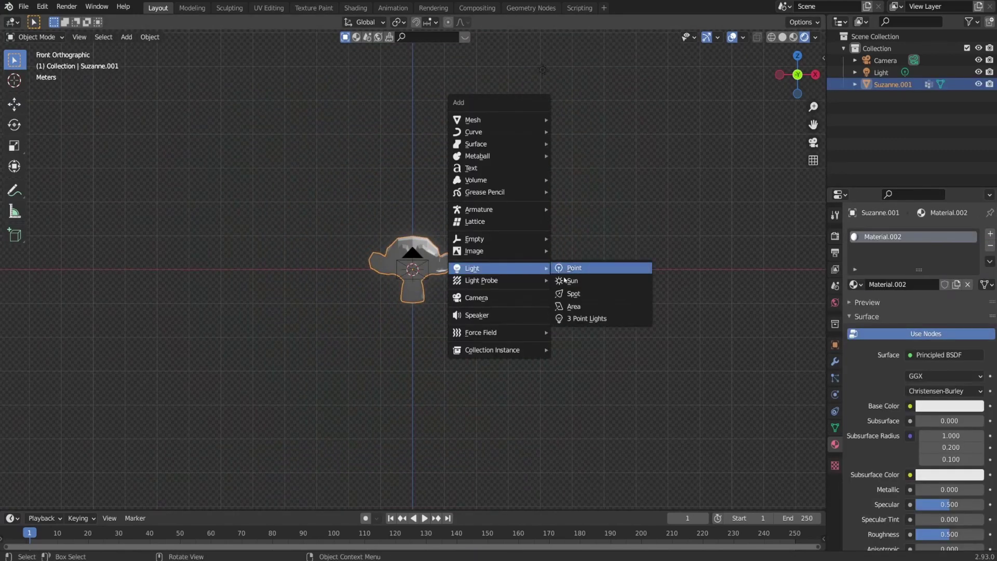
Replace the scene's light with a 500 W area light, placed above and to the right of the monkey and rotated toward it
{"action": "left_click", "coordinate": [574, 305]}
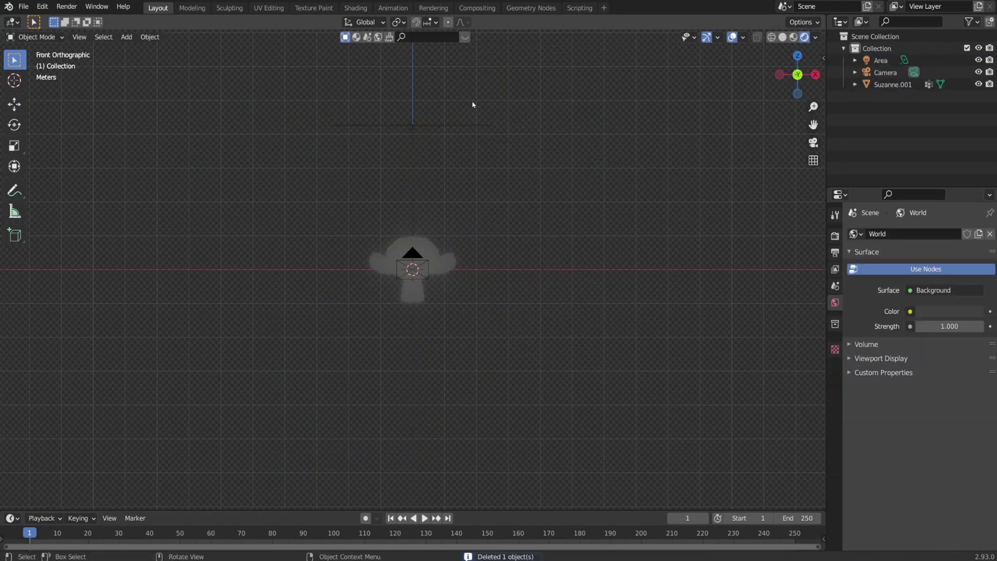
{"action": "key", "text": "r"}
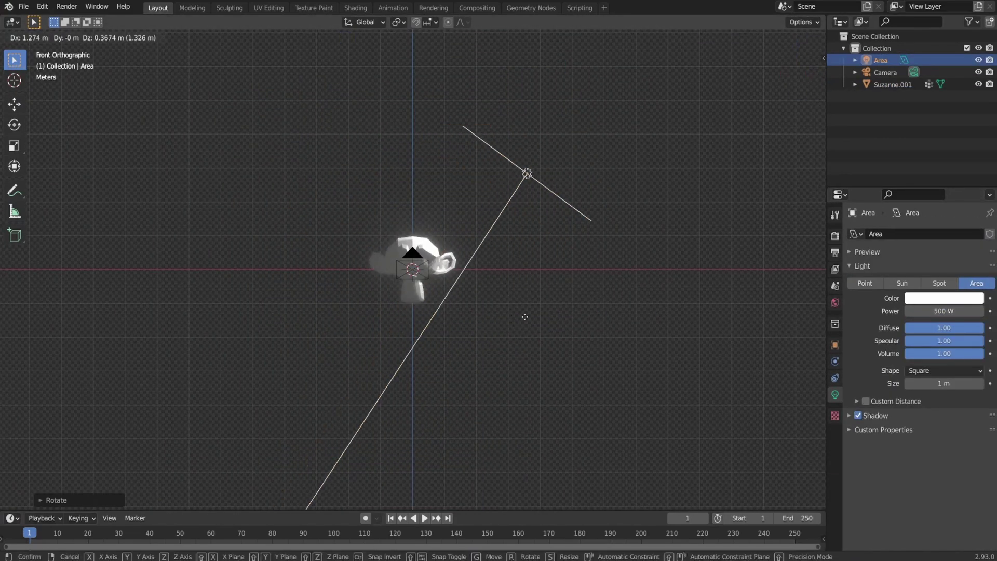
{"action": "left_click", "coordinate": [478, 322]}
{"action": "key", "text": "KP_7"}
{"action": "key", "text": "r"}
{"action": "left_click", "coordinate": [559, 357]}
Duplicate the area light to the monkey's left side, rotate it toward the head, enlarge it and set its power to 800 W
{"action": "key", "text": "shift+d"}
{"action": "left_click", "coordinate": [341, 341]}
{"action": "key", "text": "r"}
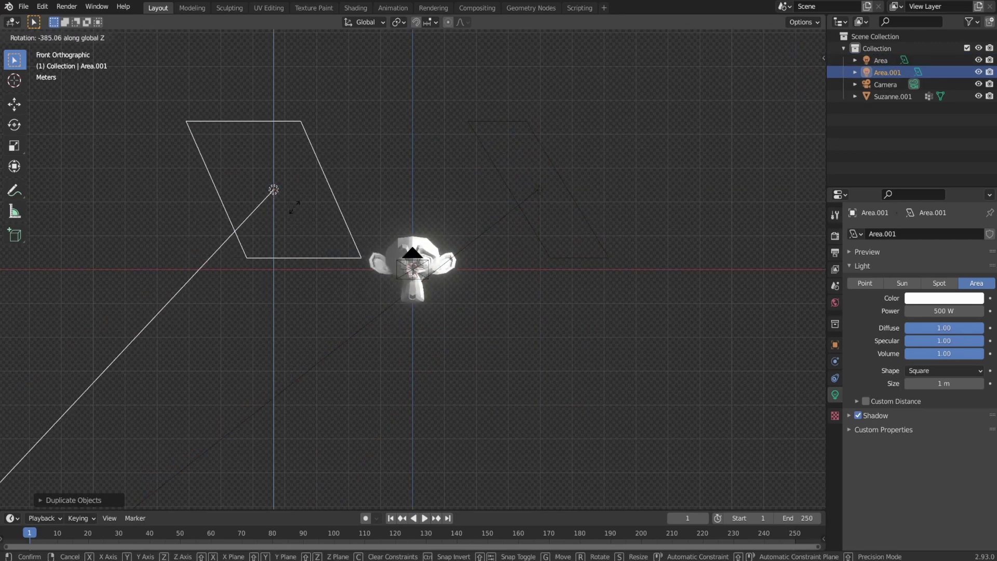
{"action": "key", "text": "Return"}
{"action": "key", "text": "KP_1"}
{"action": "key", "text": "s"}
{"action": "key", "text": "Return"}
{"action": "left_click", "coordinate": [944, 310]}
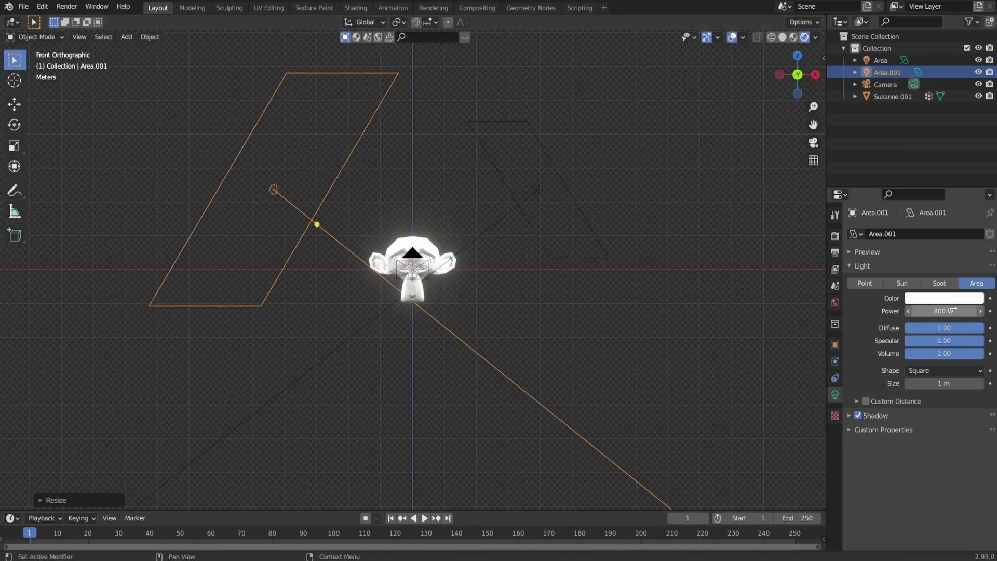
From the camera view, set the monkey material's base colour to golden yellow
{"action": "key", "text": "KP_0"}
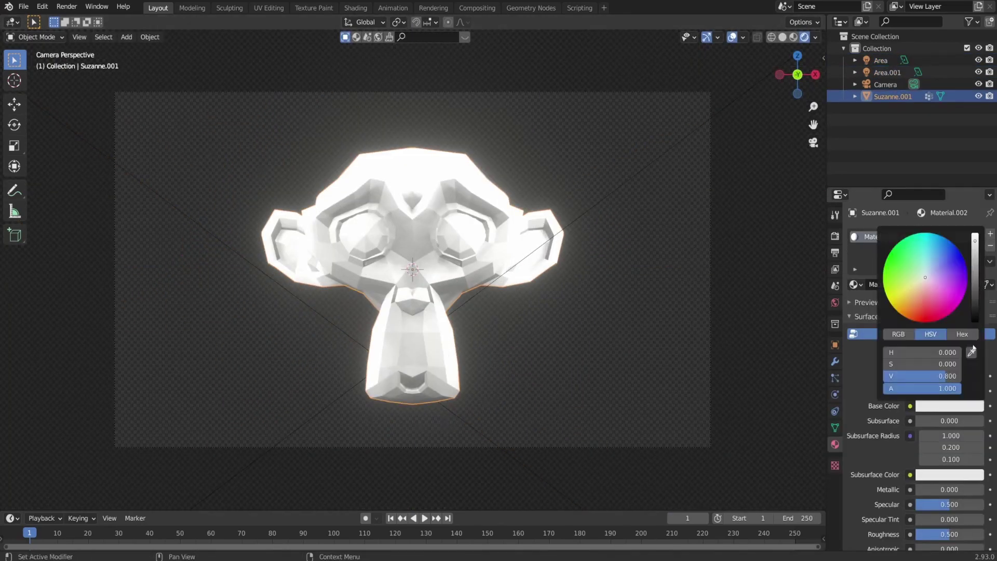
{"action": "left_click_drag", "start_coordinate": [926, 278], "coordinate": [902, 301]}
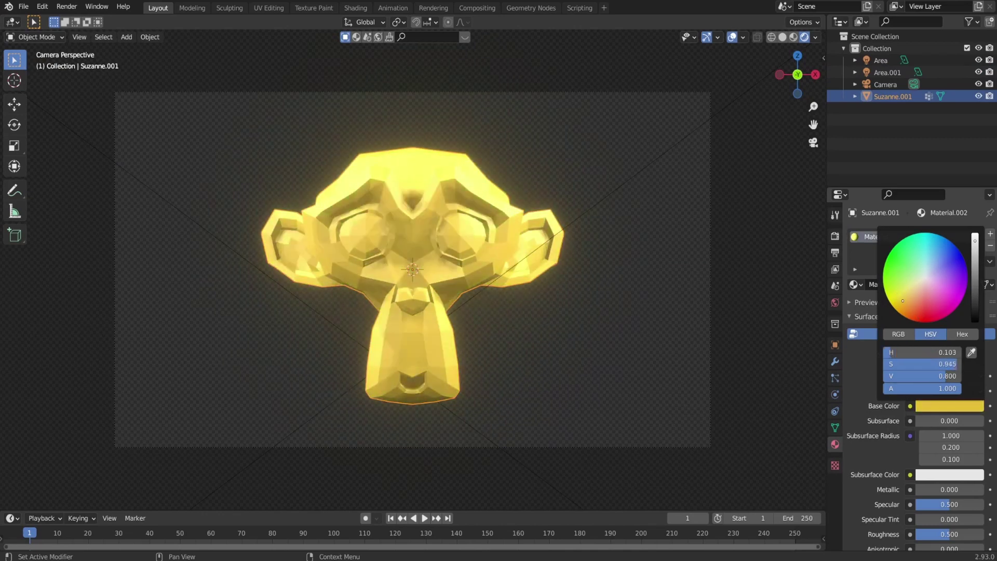
Turn off Bloom and enable Freestyle in the render settings
{"action": "left_click", "coordinate": [835, 252]}
{"action": "left_click", "coordinate": [835, 235]}
{"action": "left_click", "coordinate": [857, 320]}
{"action": "scroll", "coordinate": [914, 364], "scroll_direction": "down", "scroll_amount": 5}
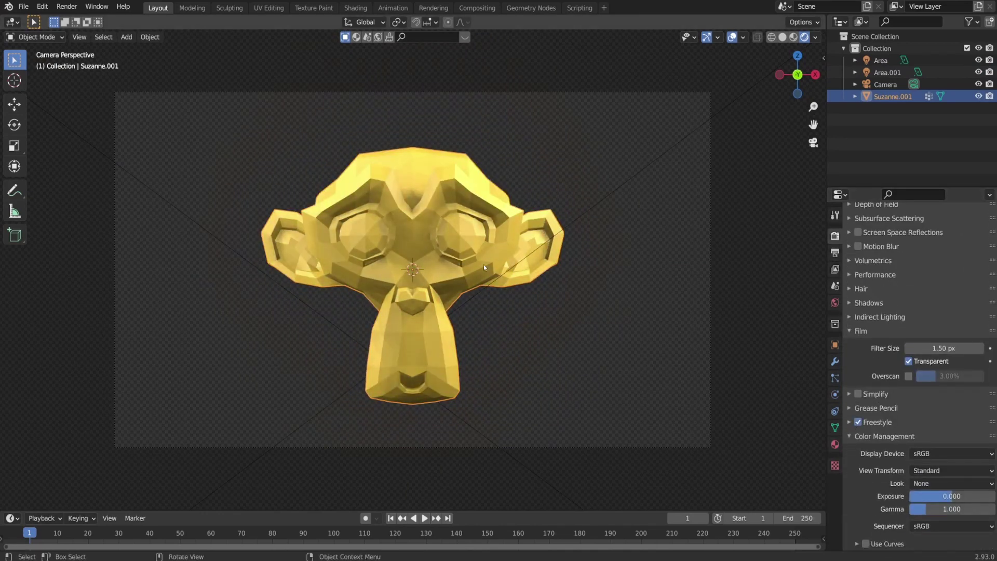
Render the golden monkey and save the image under a new file name
{"action": "key", "text": "F12"}
{"action": "left_click", "coordinate": [198, 32]}
{"action": "left_click", "coordinate": [210, 100]}
{"action": "double_click", "coordinate": [173, 545]}
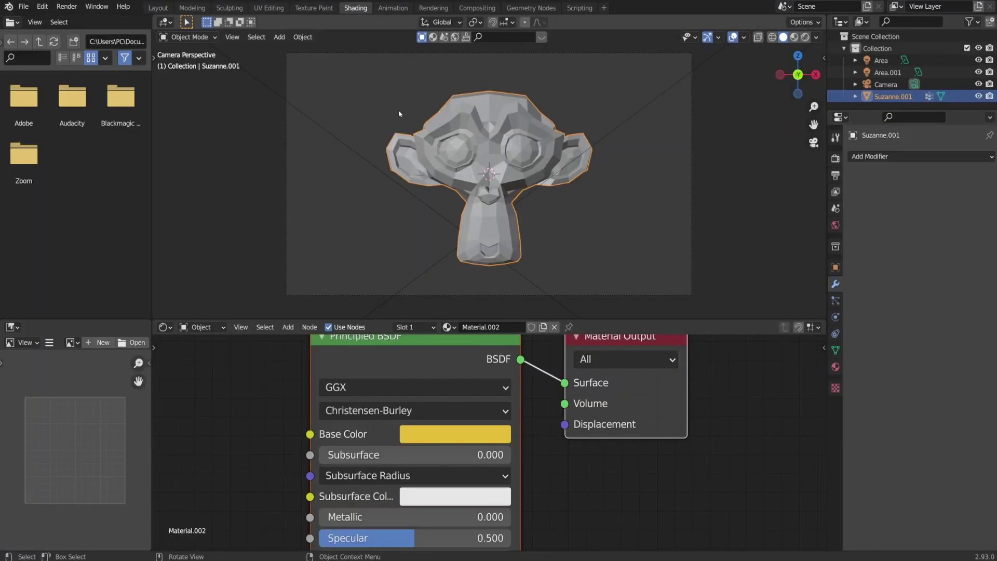
Feed the base colour from an Image Texture with Mapping and Texture Coordinate nodes, arrange the nodes, and disable Freestyle
{"action": "scroll", "coordinate": [334, 422], "scroll_direction": "down", "scroll_amount": 5}
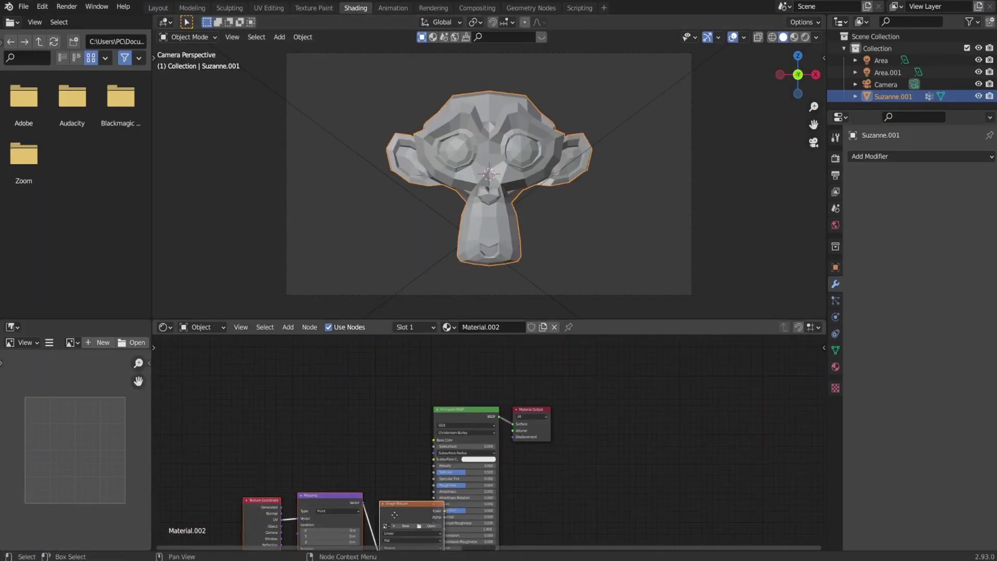
{"action": "left_click_drag", "start_coordinate": [265, 517], "coordinate": [229, 423]}
{"action": "left_click", "coordinate": [835, 159]}
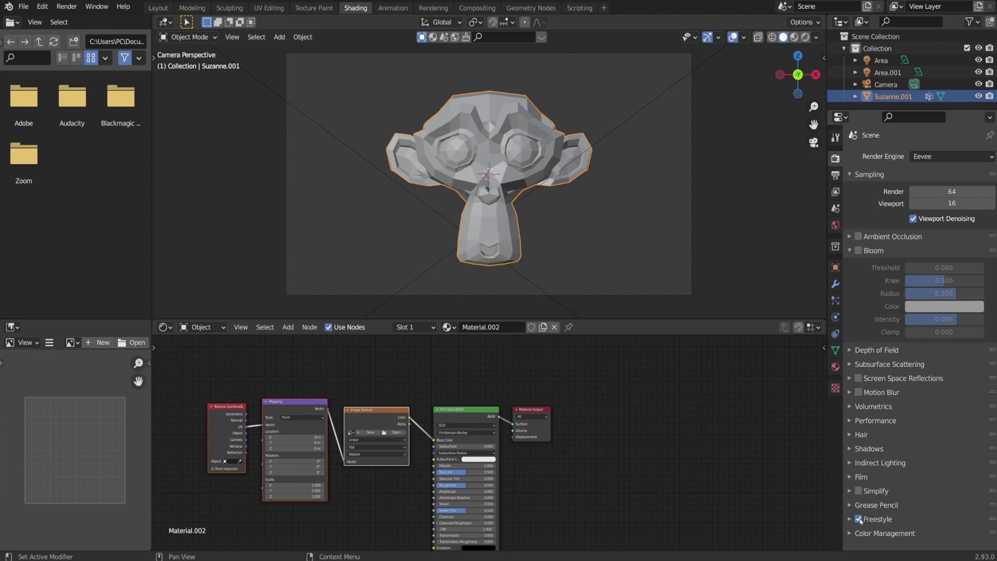
Create a new 1024 x 1024 px colour-grid image named Untitled in the Image Texture node
{"action": "scroll", "coordinate": [380, 441], "scroll_direction": "up", "scroll_amount": 6}
{"action": "left_click", "coordinate": [338, 405]}
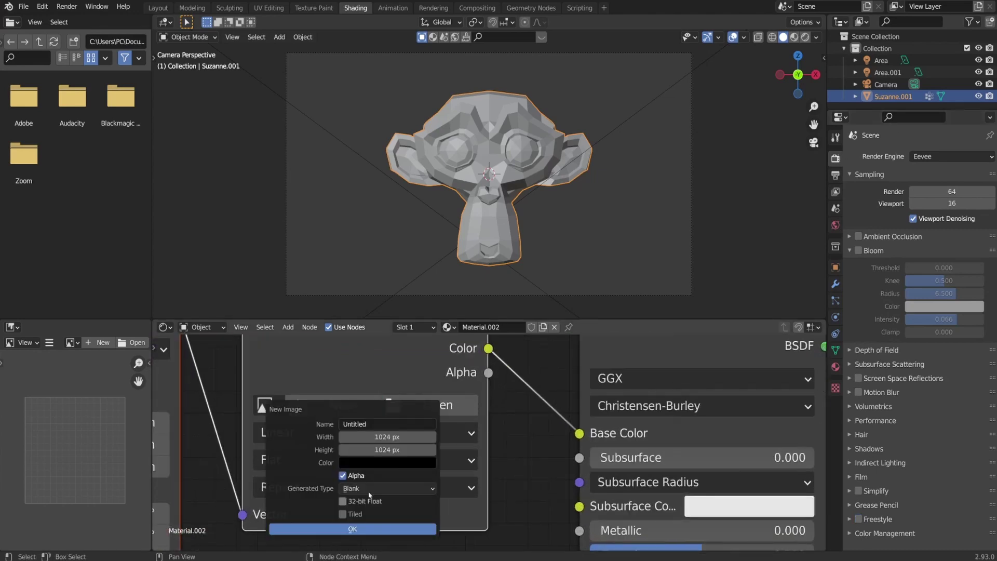
{"action": "left_click", "coordinate": [362, 527]}
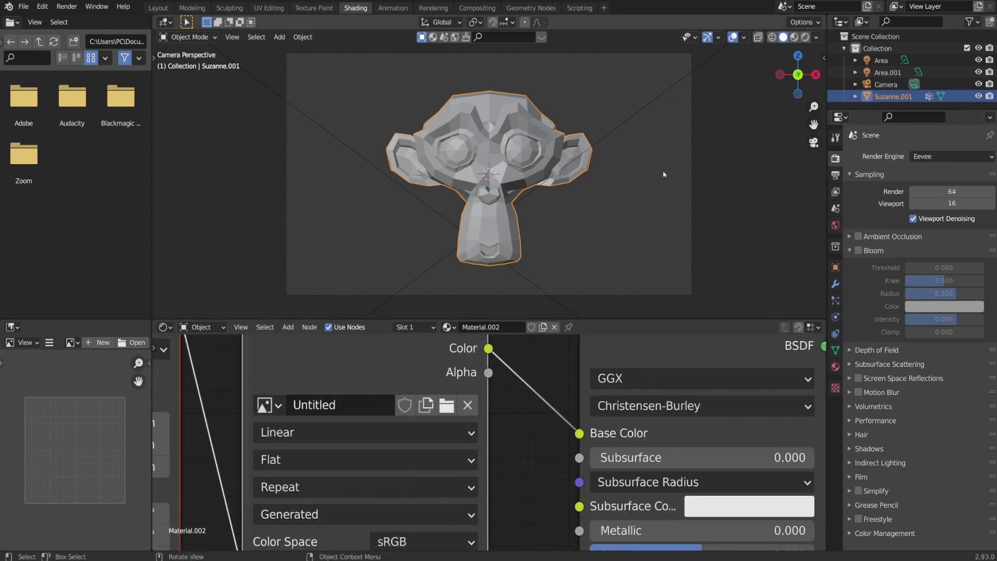
Render the colour-grid monkey and save the image as Checker Monkey.png
{"action": "left_click", "coordinate": [805, 37]}
{"action": "left_click", "coordinate": [61, 7]}
{"action": "left_click", "coordinate": [78, 19]}
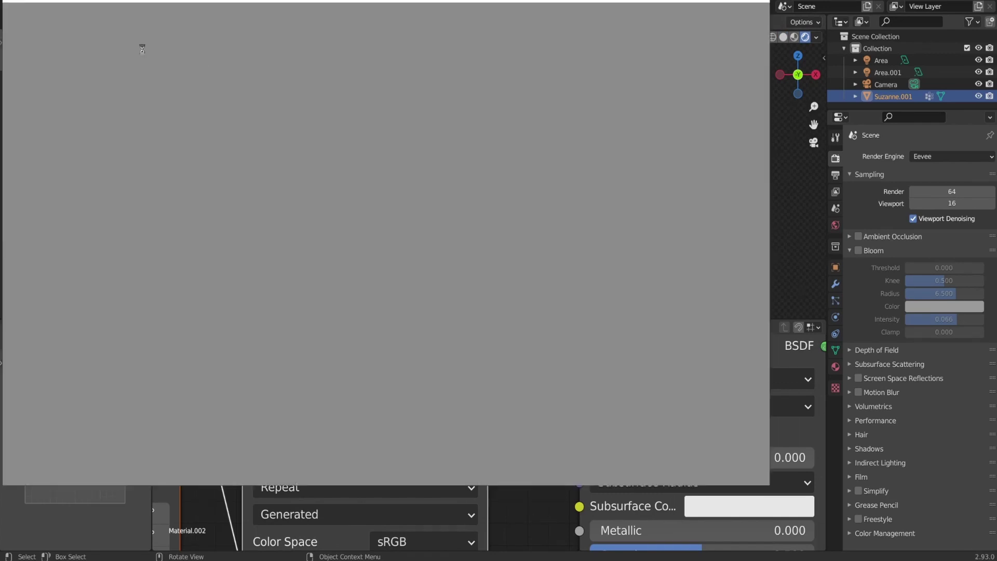
{"action": "left_click", "coordinate": [103, 10]}
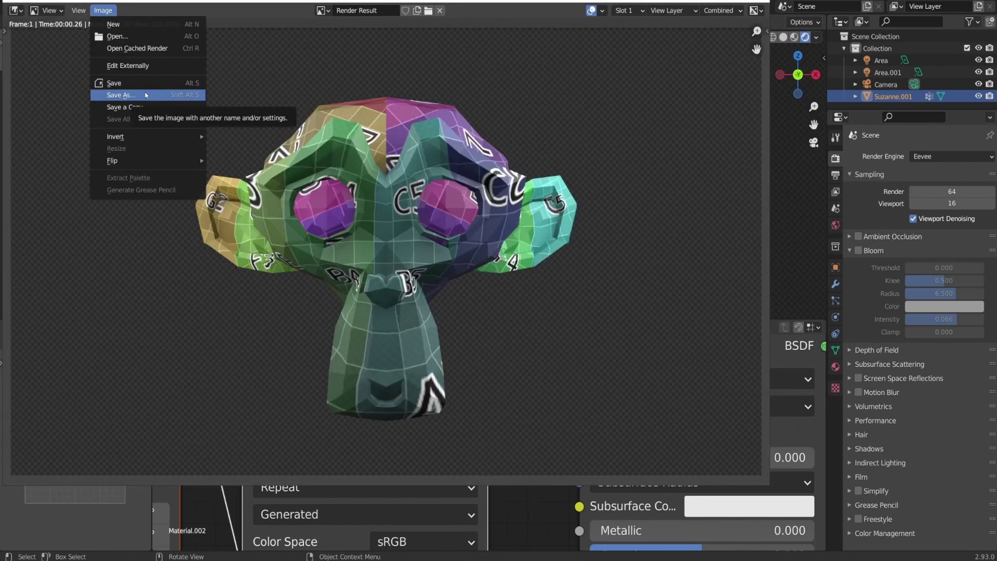
{"action": "left_click", "coordinate": [146, 95]}
{"action": "left_click", "coordinate": [154, 545]}
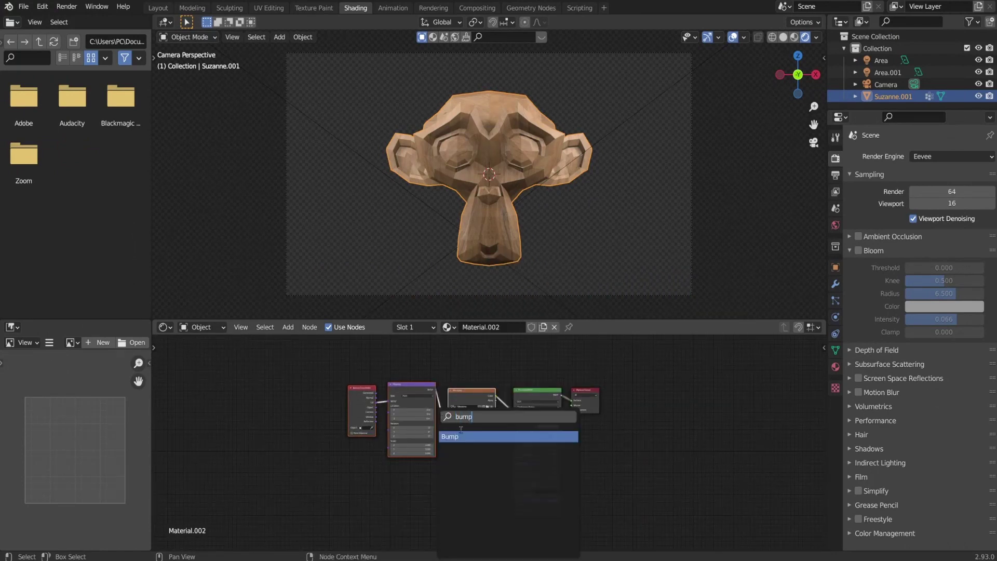
Add a Bump node between the Wood.png texture and the shader's Normal input and lower its strength to about 0.13
{"action": "type", "text": "bump"}
{"action": "key", "text": "Return"}
{"action": "left_click", "coordinate": [478, 488]}
{"action": "scroll", "coordinate": [509, 364], "scroll_direction": "up", "scroll_amount": 3}
{"action": "scroll", "coordinate": [510, 337], "scroll_direction": "up", "scroll_amount": 2}
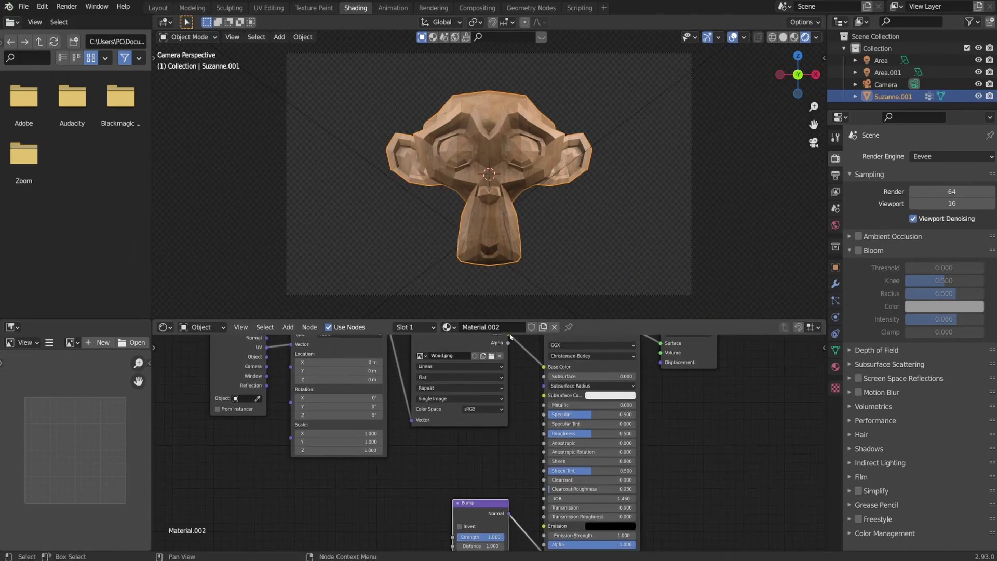
{"action": "scroll", "coordinate": [467, 394], "scroll_direction": "down", "scroll_amount": 3}
{"action": "left_click_drag", "start_coordinate": [431, 343], "coordinate": [410, 474]}
{"action": "scroll", "coordinate": [494, 248], "scroll_direction": "up", "scroll_amount": 4}
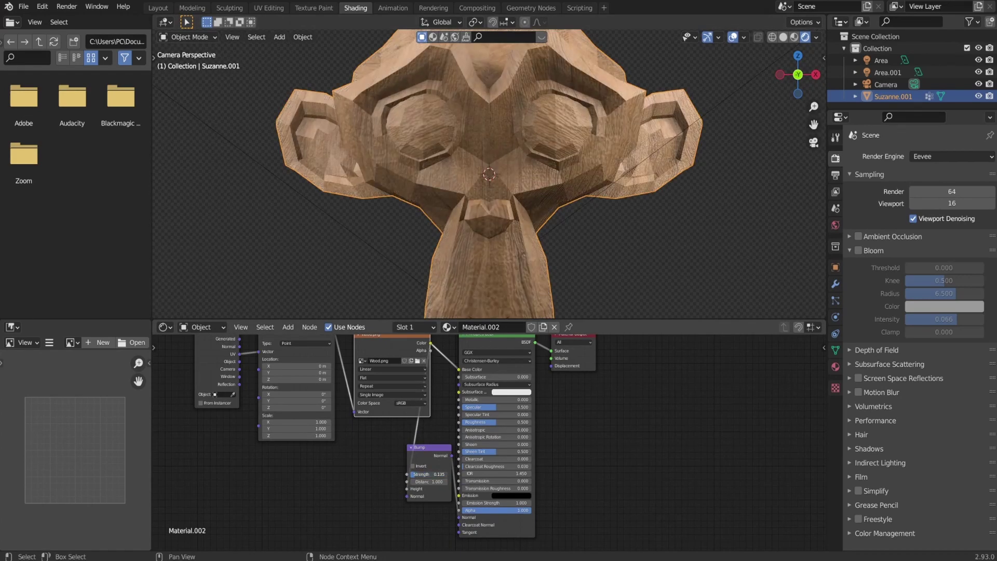
{"action": "key", "text": "Home"}
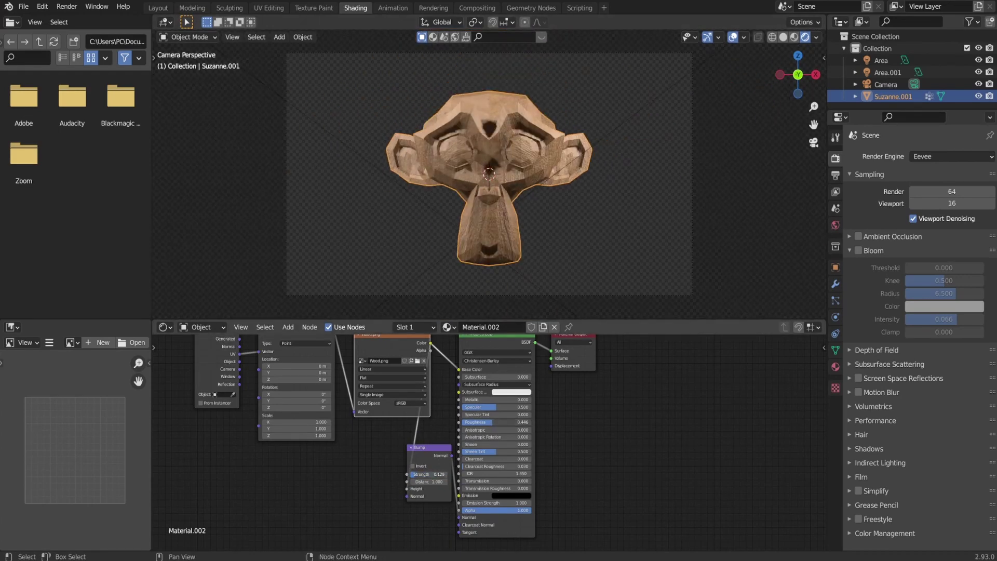
Render the wood-textured monkey and save the image under a new file name
{"action": "left_click", "coordinate": [167, 10]}
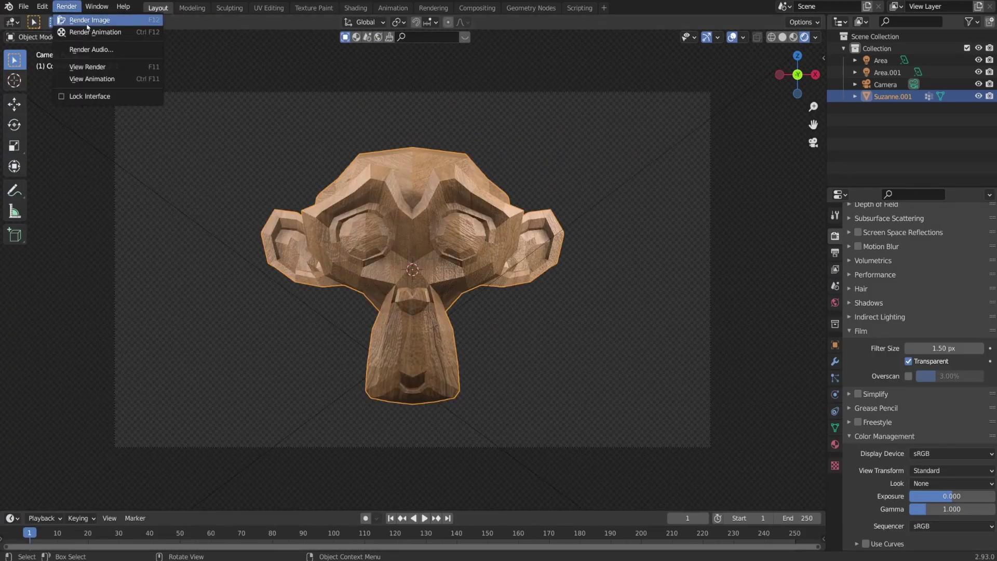
{"action": "left_click", "coordinate": [87, 21]}
{"action": "left_click", "coordinate": [103, 11]}
{"action": "left_click", "coordinate": [125, 94]}
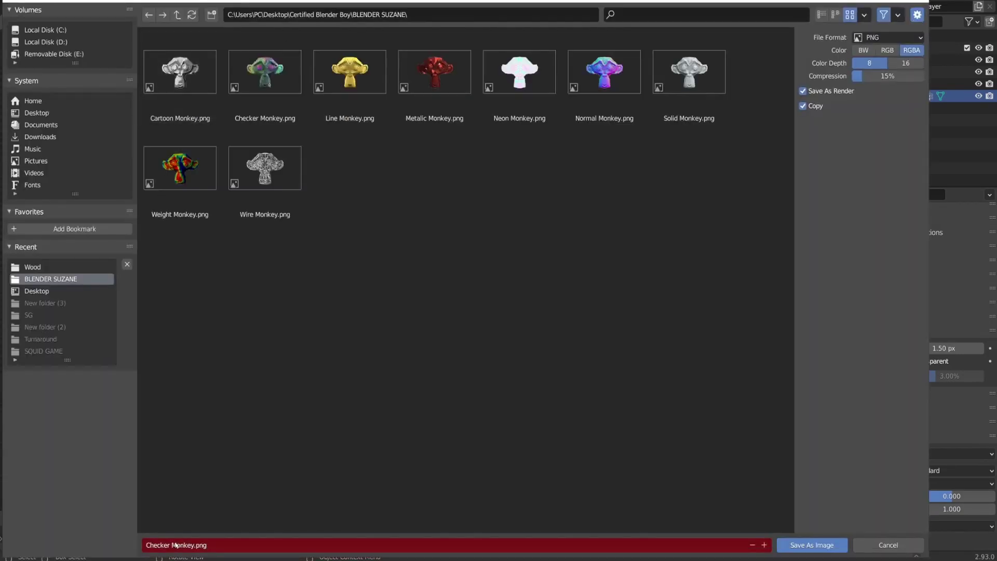
{"action": "left_click_drag", "start_coordinate": [171, 545], "coordinate": [117, 549]}
{"action": "key", "text": "Return"}
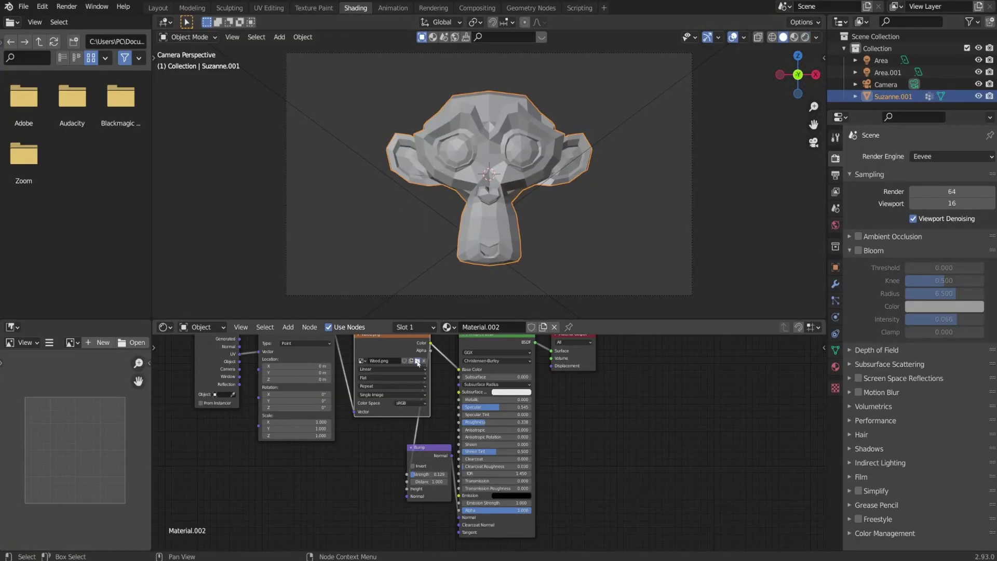
Load Fingerprints.png into the Image Texture node and show the scene in rendered shading
{"action": "left_click", "coordinate": [418, 363]}
{"action": "left_click", "coordinate": [85, 256]}
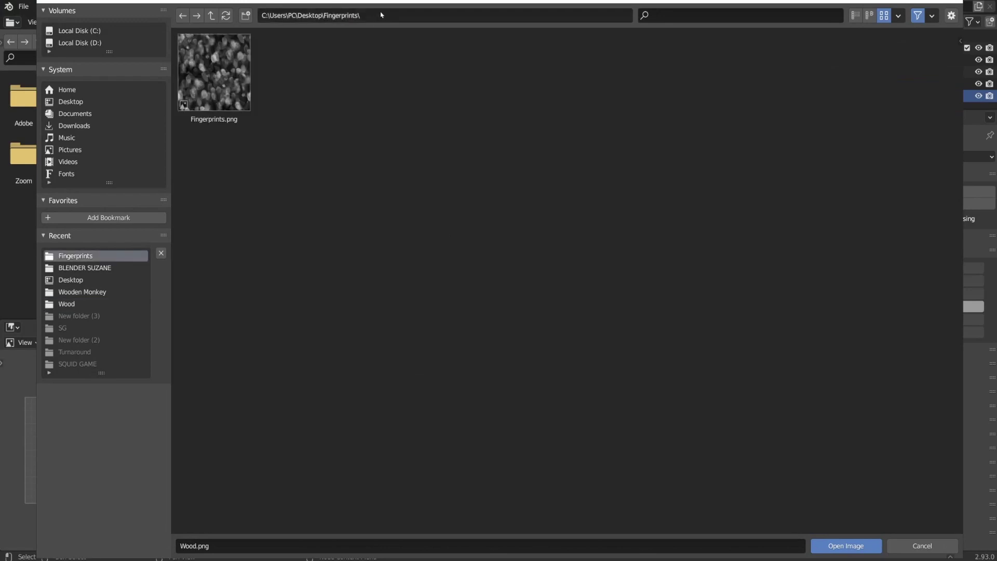
{"action": "double_click", "coordinate": [250, 78]}
{"action": "left_click", "coordinate": [805, 37]}
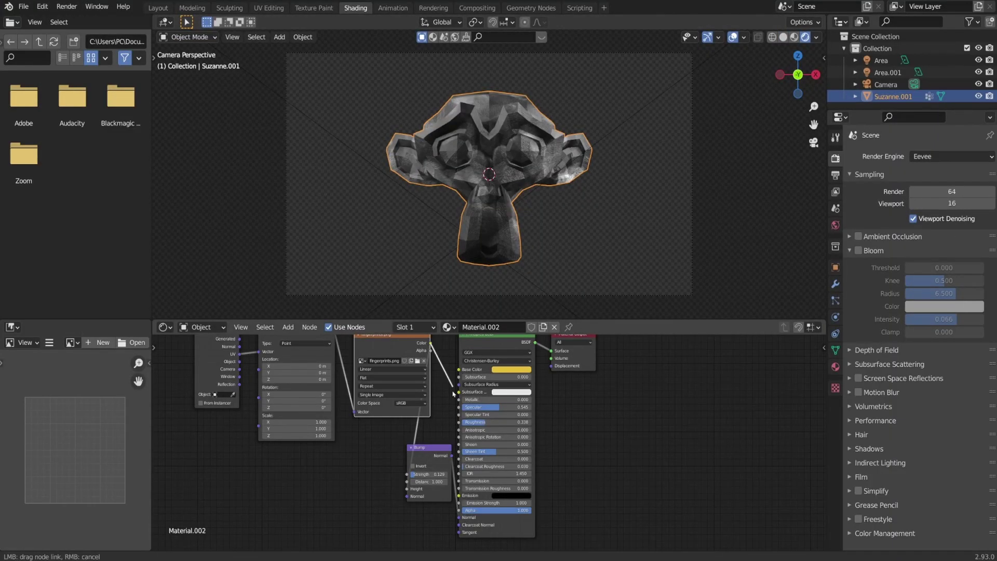
Connect the fingerprint texture to Roughness instead of Base Color and set the base colour to orange
{"action": "left_click_drag", "start_coordinate": [457, 425], "coordinate": [459, 422]}
{"action": "left_click", "coordinate": [511, 369]}
{"action": "left_click_drag", "start_coordinate": [522, 298], "coordinate": [511, 312]}
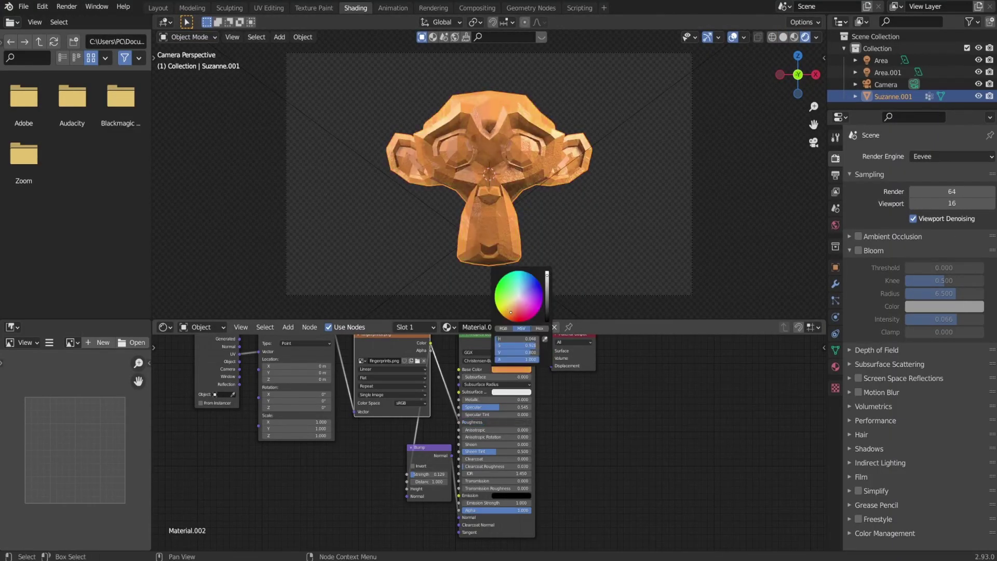
Set the Mapping scale to about 1.29 on all axes and adjust the Bump strength for a visible fingerprint relief
{"action": "left_click_drag", "start_coordinate": [296, 422], "coordinate": [321, 422]}
{"action": "scroll", "coordinate": [488, 171], "scroll_direction": "up", "scroll_amount": 3}
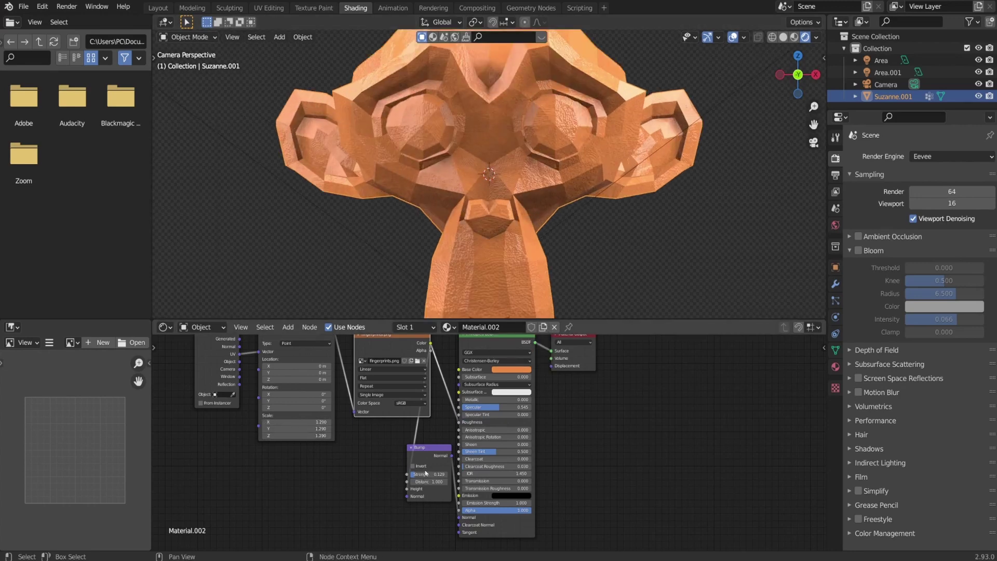
{"action": "left_click_drag", "start_coordinate": [421, 474], "coordinate": [451, 474]}
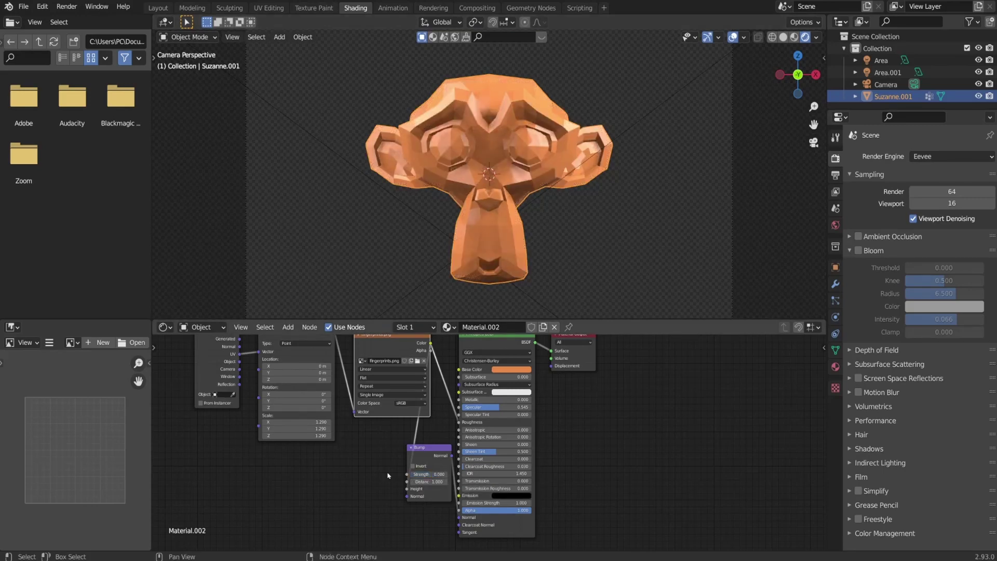
{"action": "left_click_drag", "start_coordinate": [425, 475], "coordinate": [410, 474]}
{"action": "scroll", "coordinate": [609, 231], "scroll_direction": "up", "scroll_amount": 2}
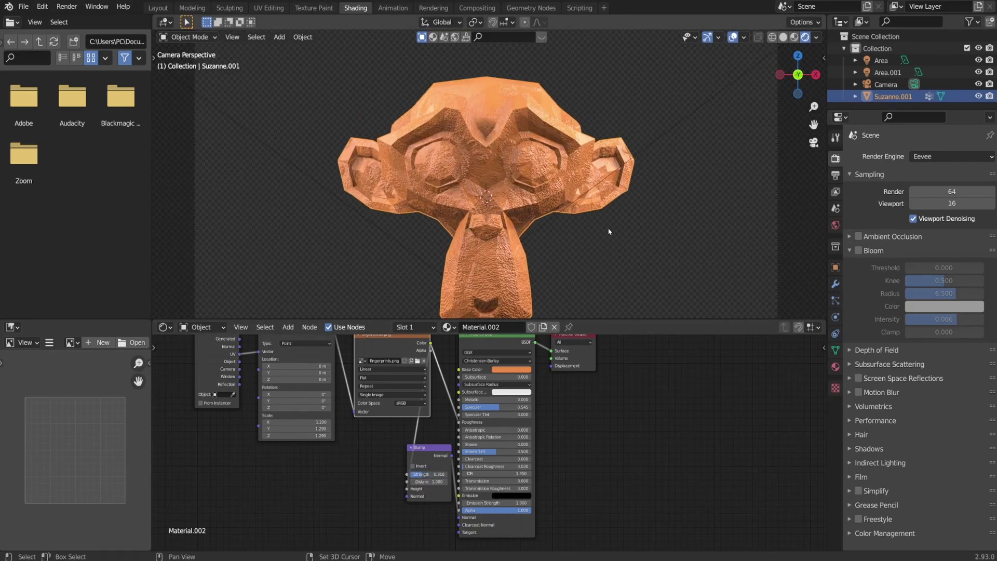
Render the orange fingerprint-textured monkey and save the image as a new file
{"action": "left_click", "coordinate": [158, 8]}
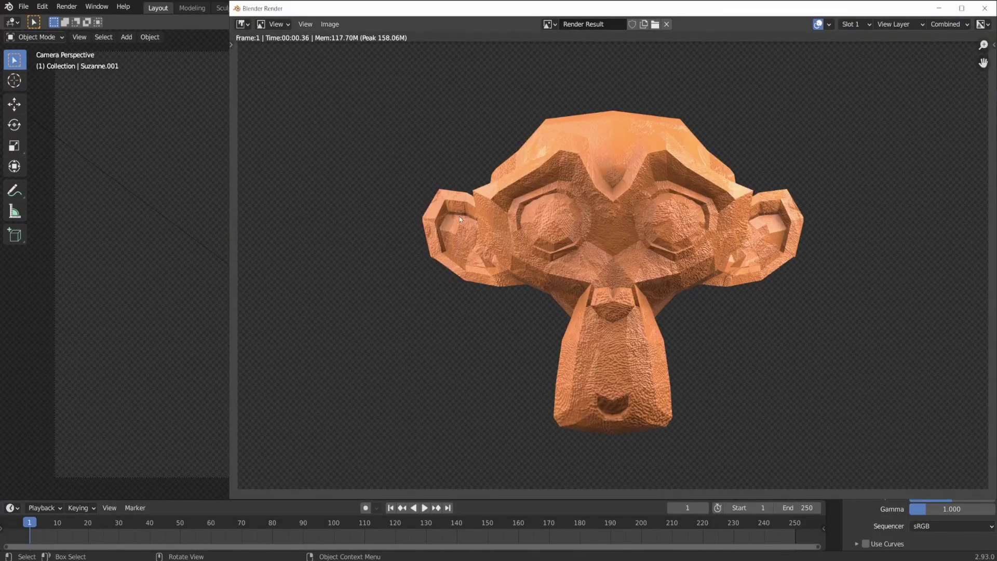
{"action": "left_click", "coordinate": [329, 24]}
{"action": "left_click", "coordinate": [353, 108]}
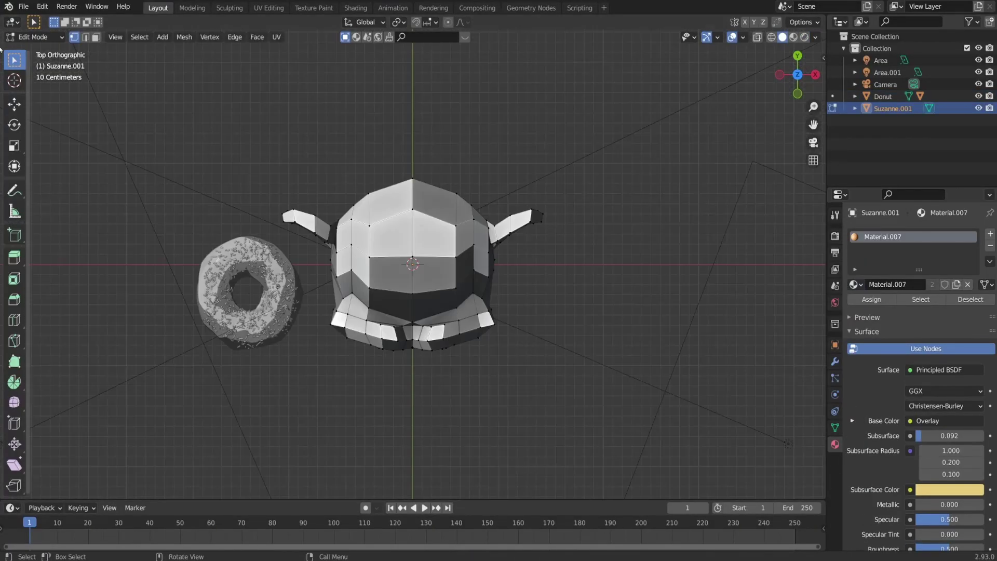
Shape the icing shell Suzanne.002 on the monkey's head by moving vertices of its lower edge vertically along Z
{"action": "scroll", "coordinate": [420, 137], "scroll_direction": "up", "scroll_amount": 3}
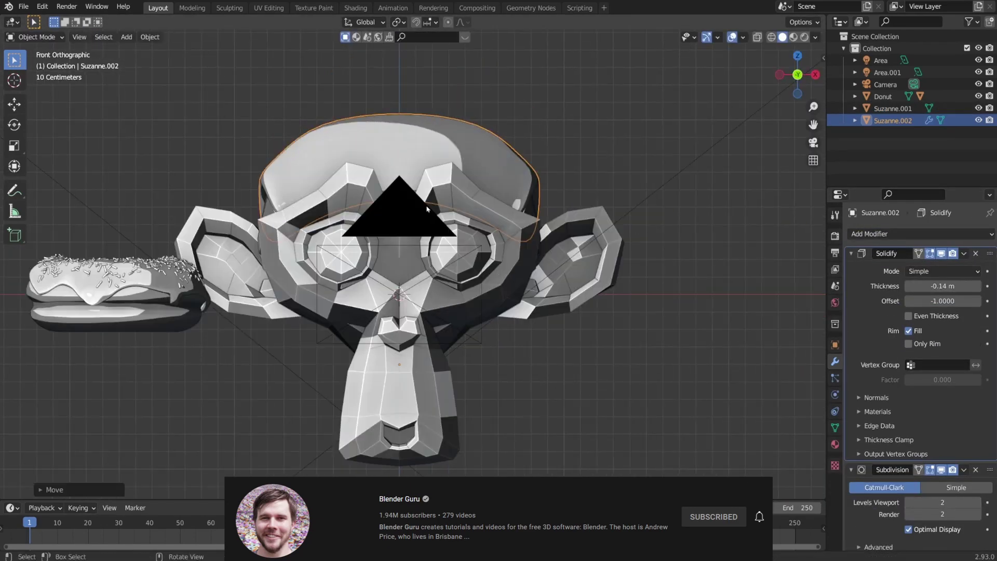
{"action": "key", "text": "g"}
{"action": "key", "text": "z"}
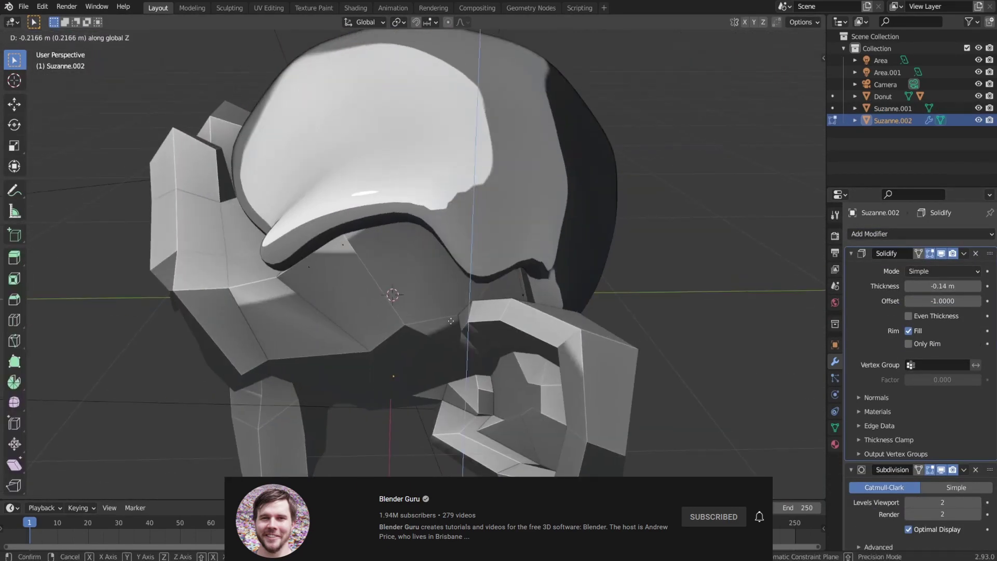
{"action": "left_click", "coordinate": [286, 314]}
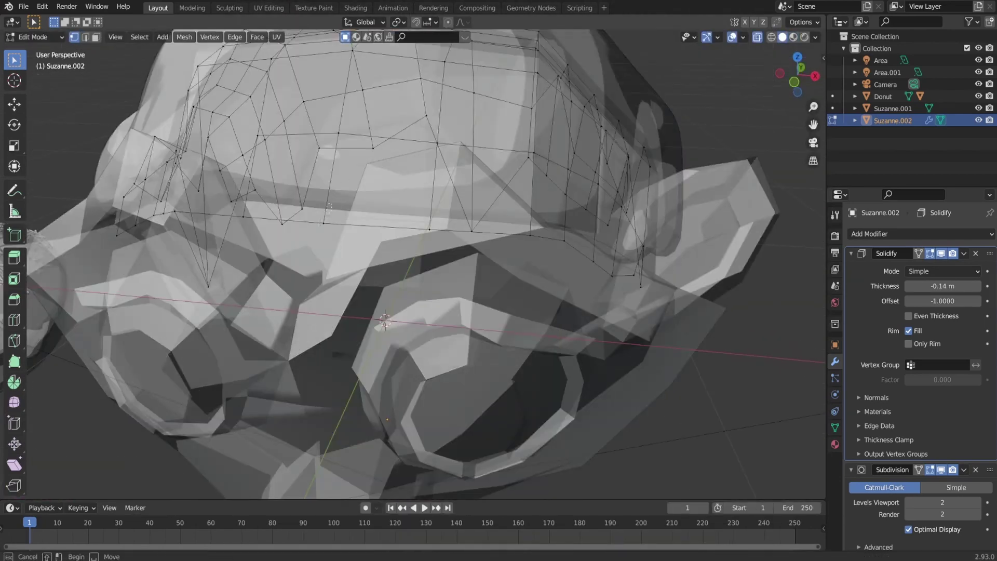
{"action": "middle_click_drag", "start_coordinate": [514, 171], "coordinate": [524, 164]}
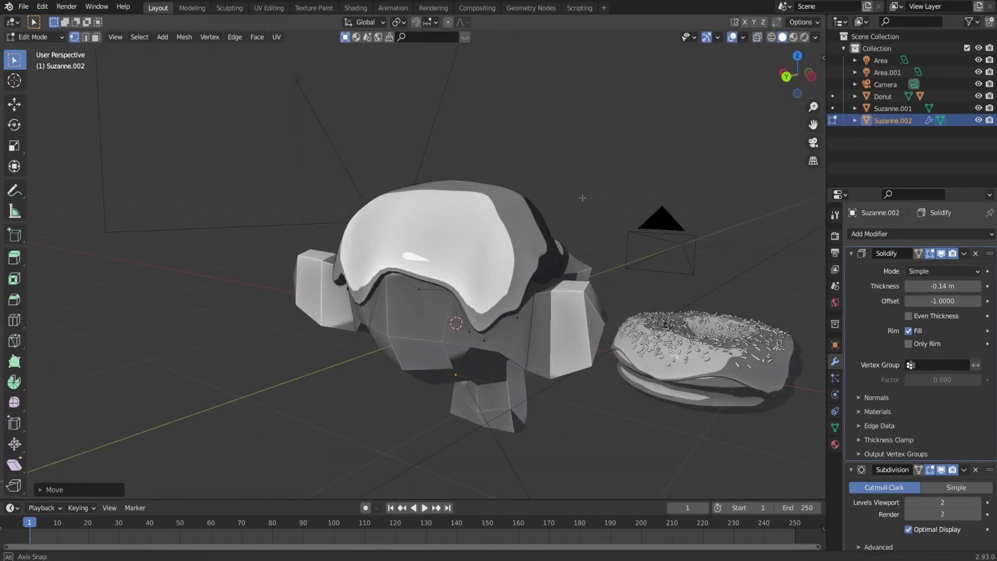
{"action": "middle_click_drag", "start_coordinate": [582, 198], "coordinate": [389, 335]}
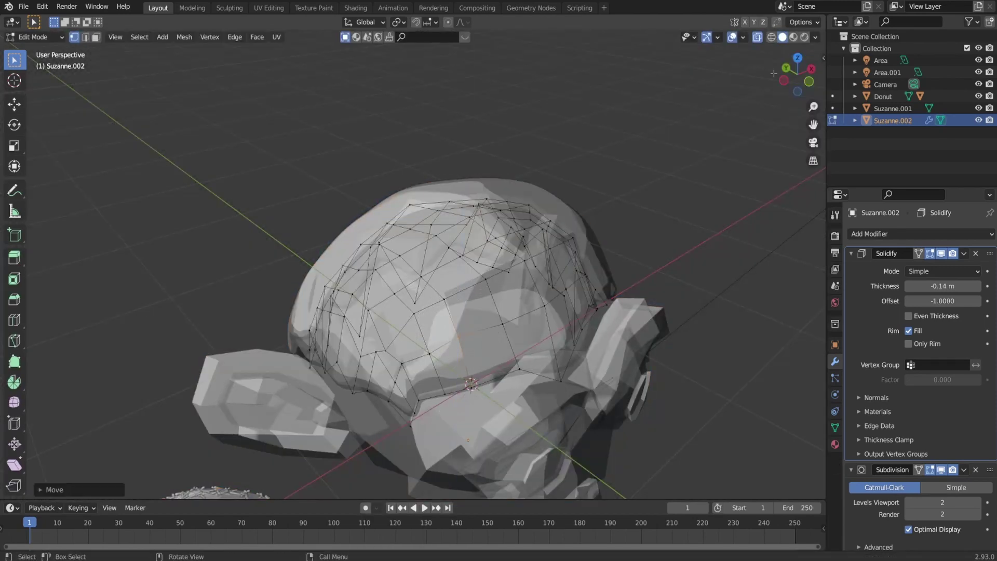
{"action": "middle_click_drag", "start_coordinate": [598, 218], "coordinate": [668, 132]}
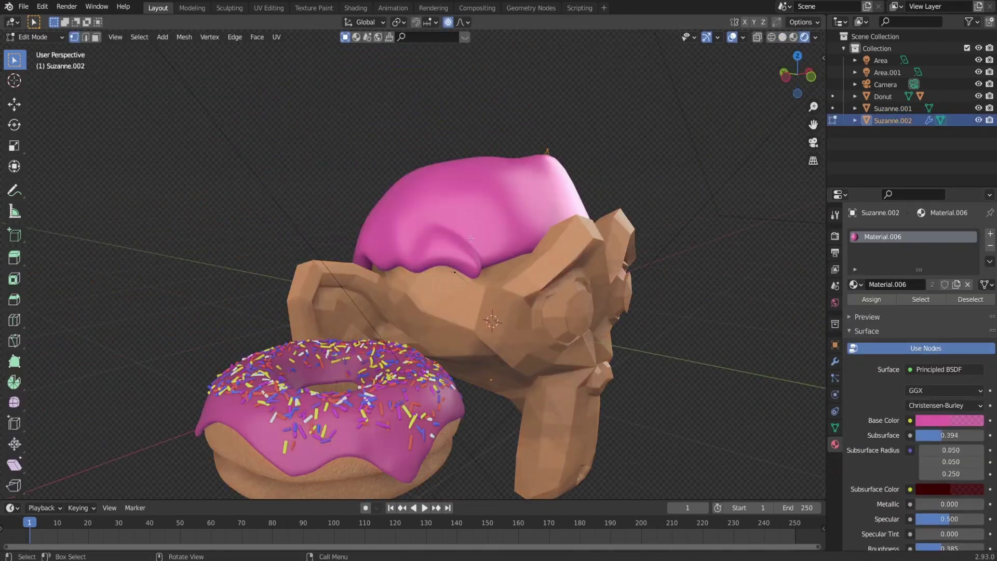
Move vertices of the pink icing with proportional editing to form uneven drips over the head
{"action": "key", "text": "g"}
{"action": "key", "text": "z"}
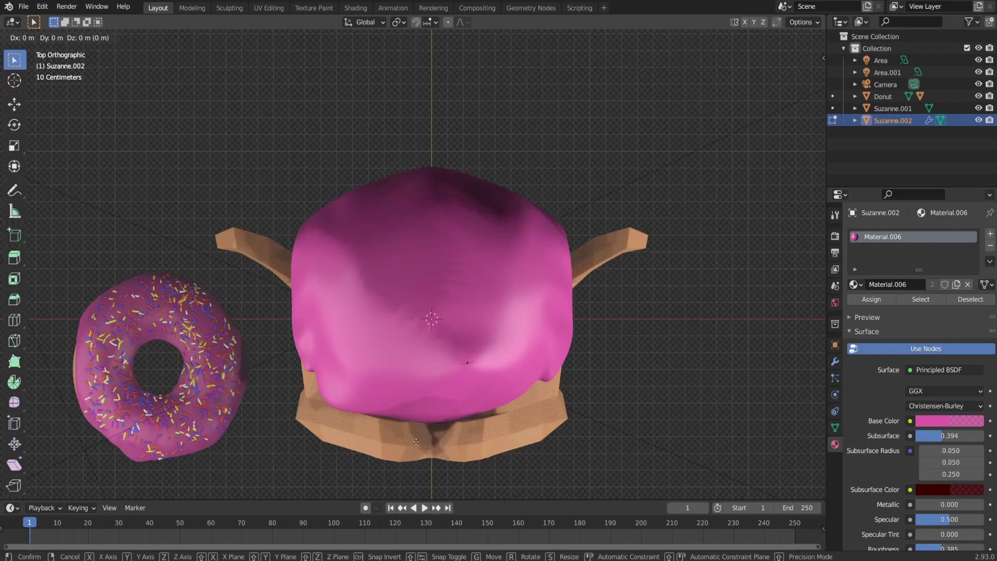
{"action": "left_click", "coordinate": [468, 362]}
{"action": "middle_click_drag", "start_coordinate": [468, 362], "coordinate": [475, 246]}
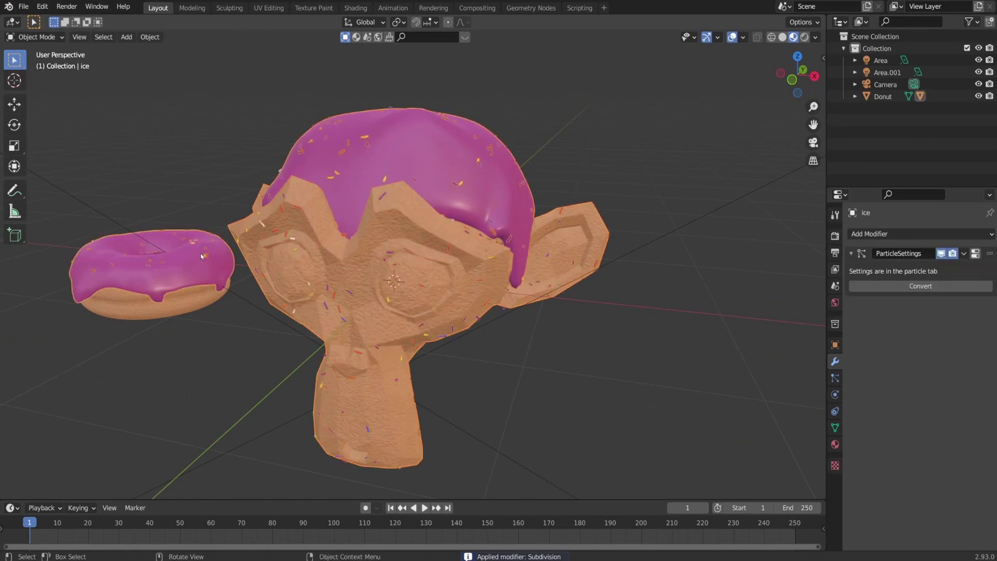
Separate the donut from the monkey mesh, clear it from the camera view, and set the sprinkle particle seed to 27
{"action": "left_click", "coordinate": [835, 379]}
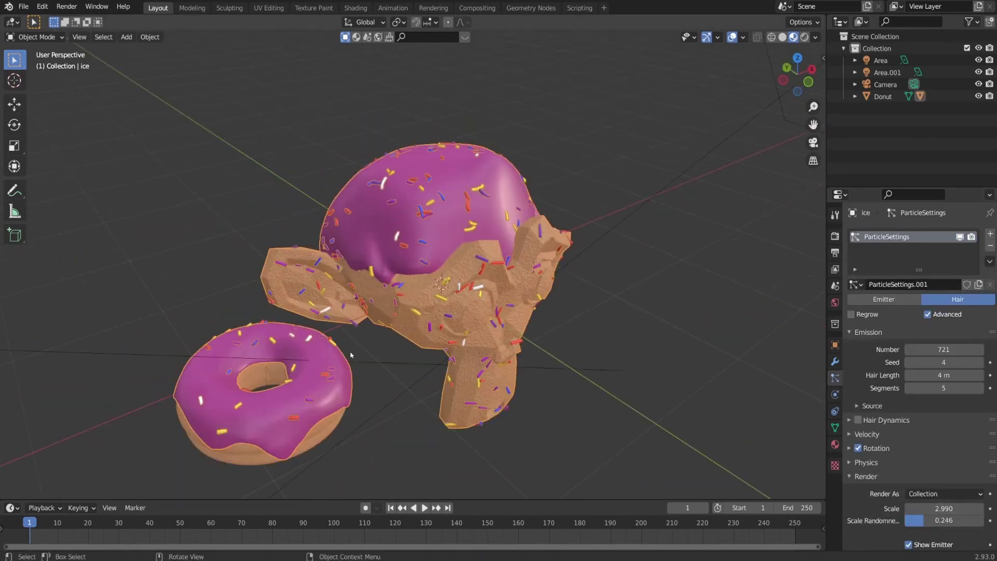
{"action": "middle_click_drag", "start_coordinate": [207, 337], "coordinate": [66, 338]}
{"action": "key", "text": "KP_1"}
{"action": "key", "text": "Tab"}
{"action": "key", "text": "l"}
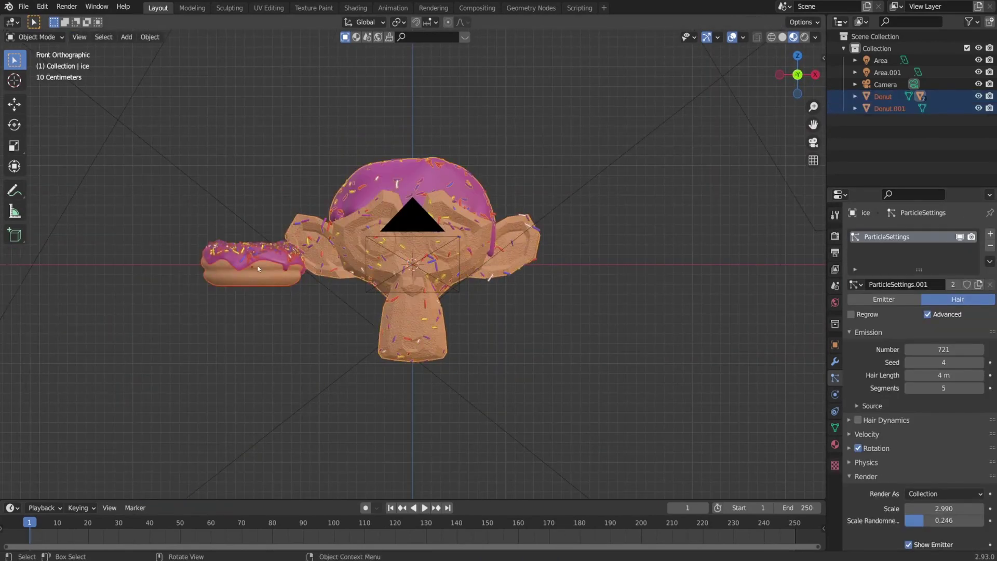
{"action": "key", "text": "KP_7"}
{"action": "key", "text": "KP_0"}
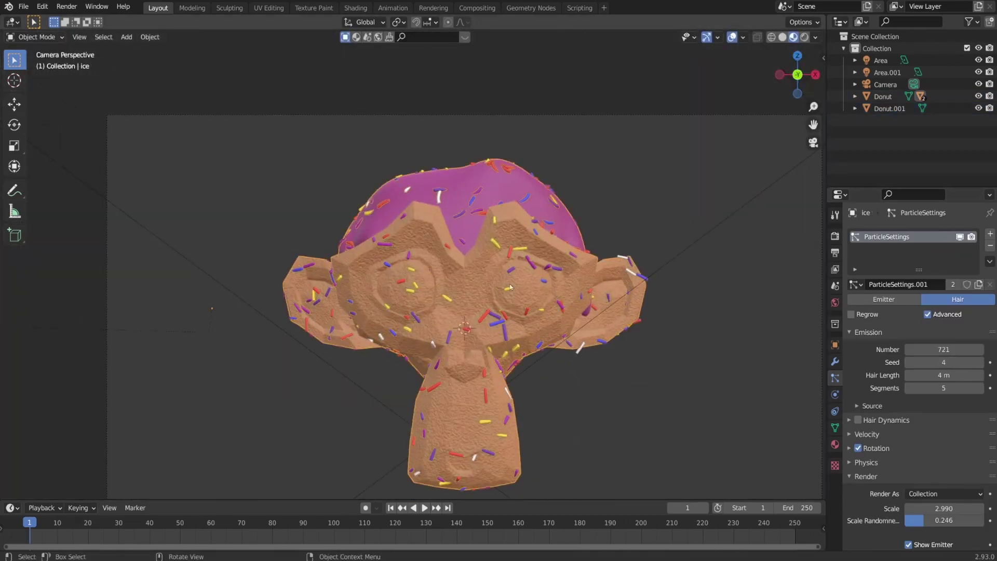
{"action": "left_click_drag", "start_coordinate": [215, 296], "coordinate": [179, 362]}
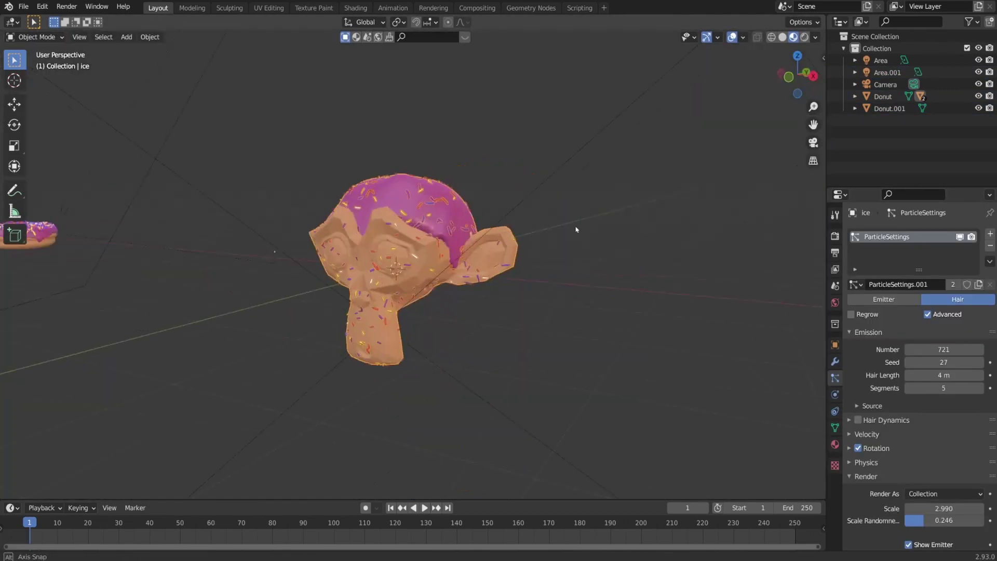
Separate the icing from the monkey and set its origin to Center of Mass (Volume)
{"action": "key", "text": "KP_7"}
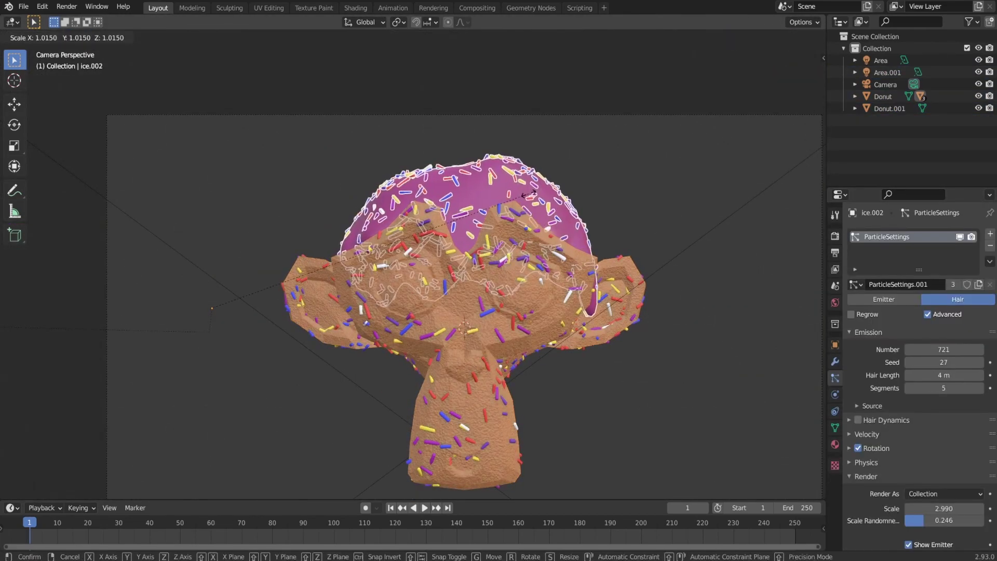
{"action": "right_click", "coordinate": [470, 236]}
{"action": "mouse_move", "coordinate": [519, 236]}
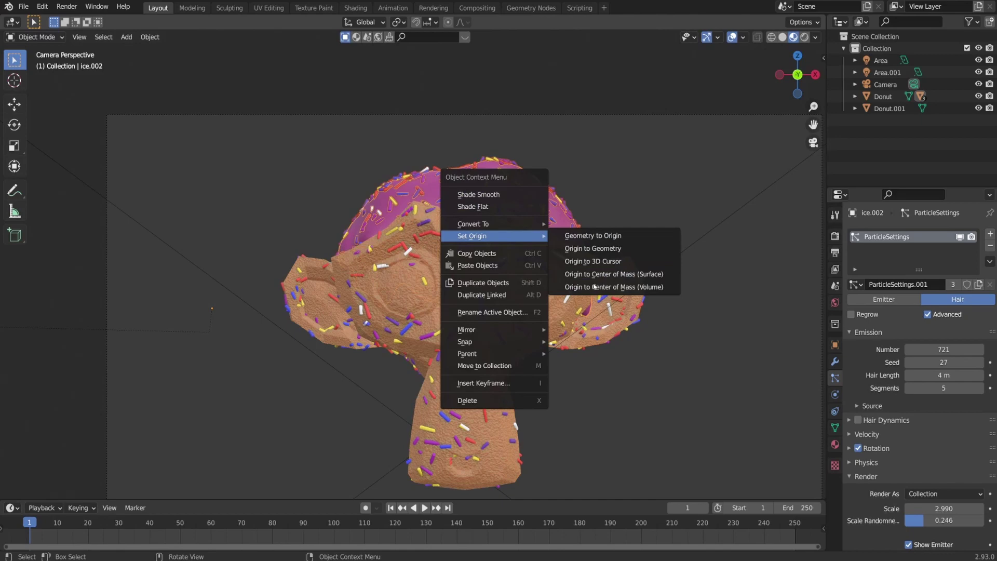
{"action": "left_click", "coordinate": [594, 287]}
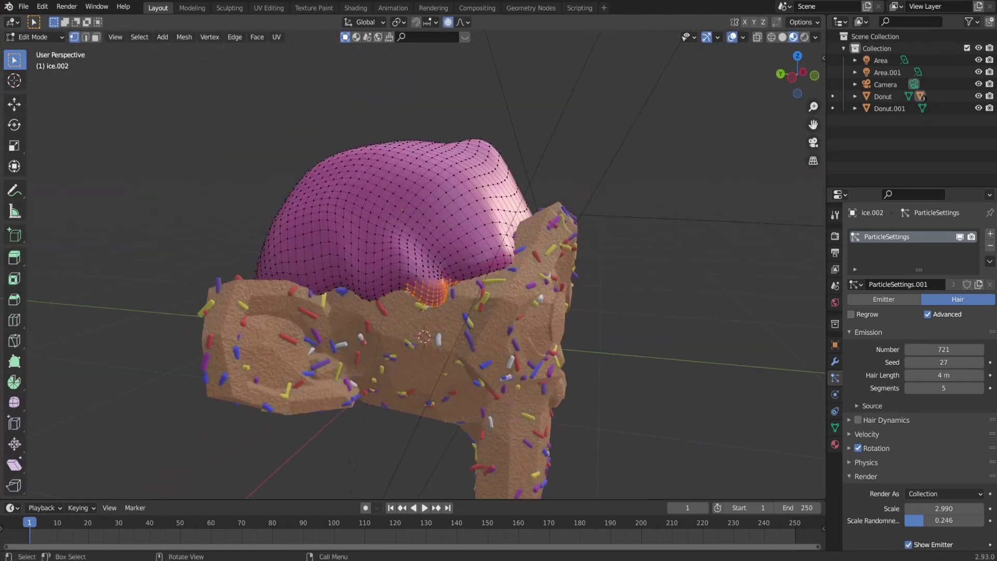
Adjust the icing's drip beside the monkey's ear in Edit Mode with proportional editing
{"action": "middle_click_drag", "start_coordinate": [408, 291], "coordinate": [251, 349]}
{"action": "key", "text": "KP_1"}
{"action": "key", "text": "b"}
{"action": "key", "text": "Tab"}
{"action": "key", "text": "KP_0"}
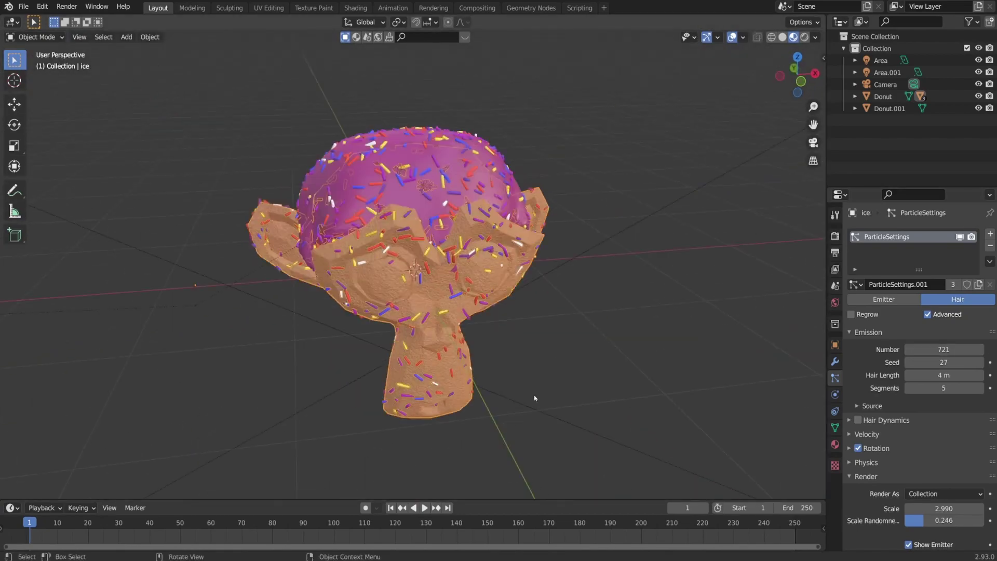
Set the number of sprinkle particles on the monkey's dough to 200
{"action": "double_click", "coordinate": [943, 349]}
{"action": "type", "text": "200"}
{"action": "key", "text": "Return"}
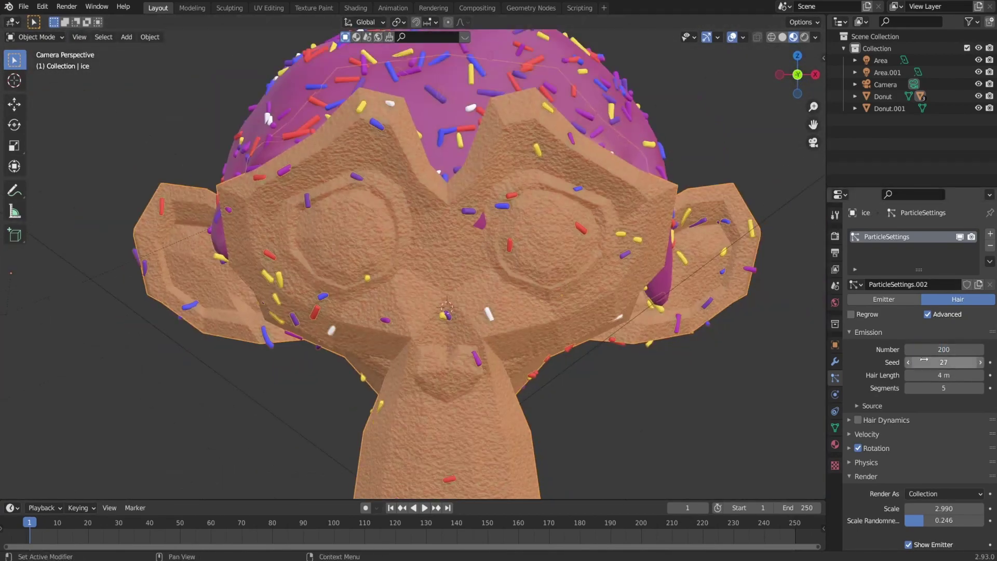
Switch the render engine to Cycles with GPU Compute and show the scene in rendered shading
{"action": "left_click", "coordinate": [835, 236]}
{"action": "left_click", "coordinate": [951, 234]}
{"action": "left_click", "coordinate": [929, 275]}
{"action": "left_click", "coordinate": [791, 37]}
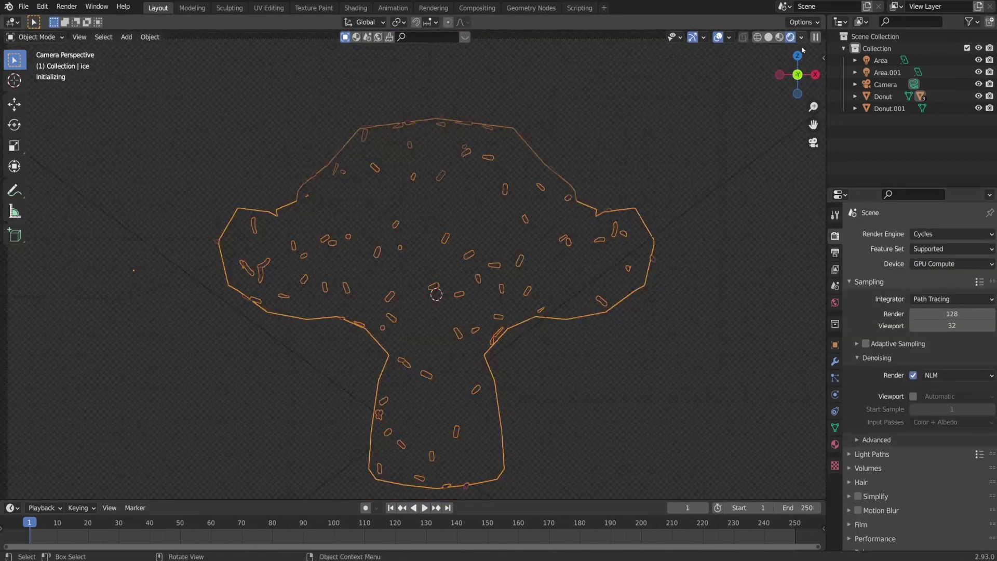
Render the sprinkled donut monkey from the camera
{"action": "scroll", "coordinate": [656, 358], "scroll_direction": "down", "scroll_amount": 2}
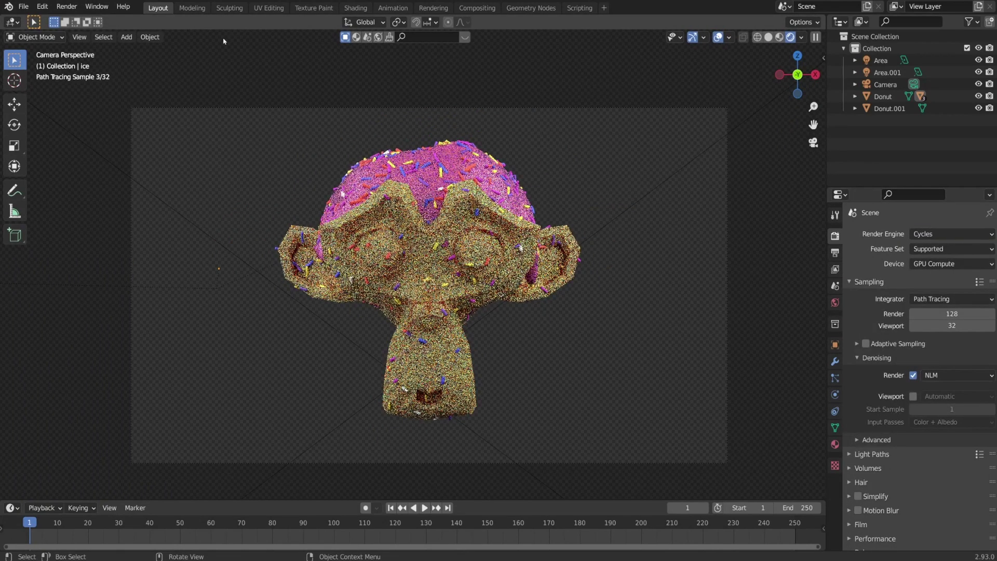
{"action": "key", "text": "F12"}
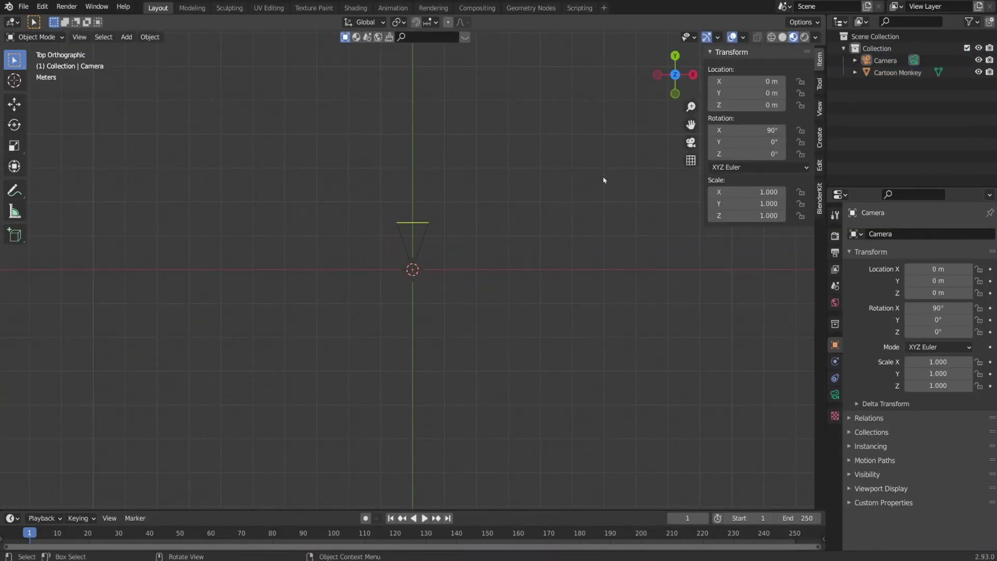
Move the Checker Monkey image plane up 1 m along Z, above the cartoon monkey
{"action": "key", "text": "KP_0"}
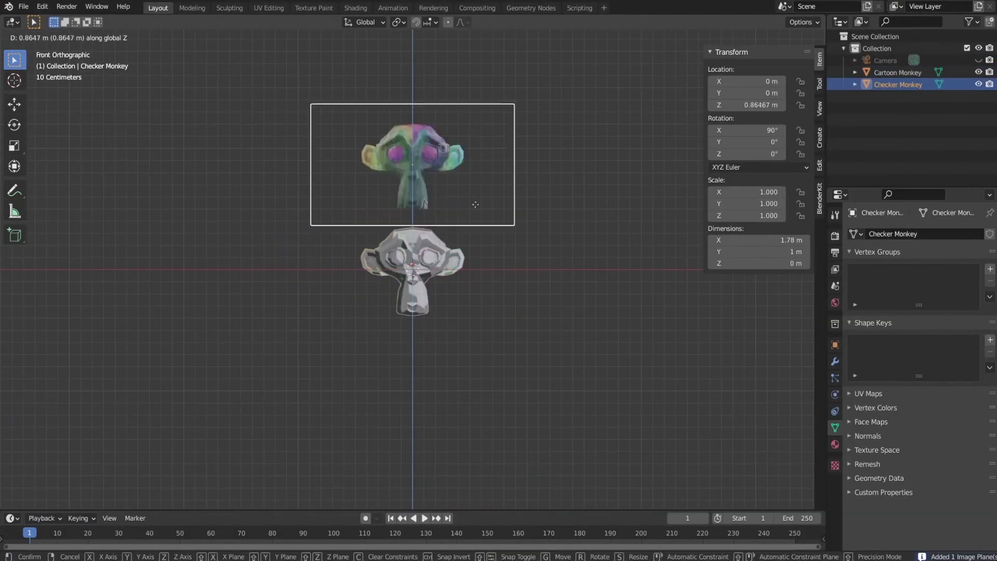
{"action": "key", "text": "Escape"}
{"action": "key", "text": "g"}
{"action": "key", "text": "z"}
{"action": "key", "text": "1"}
{"action": "key", "text": "Return"}
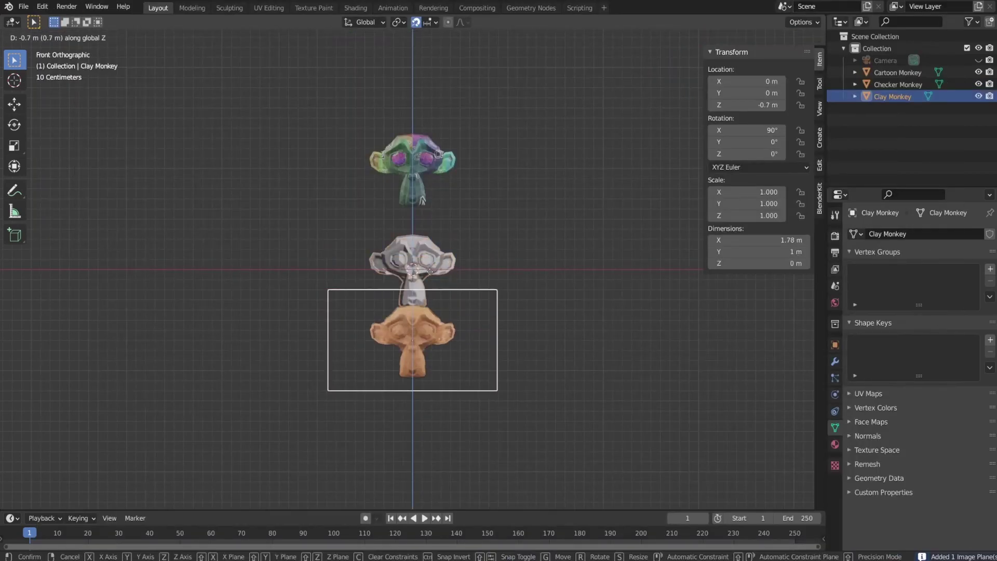
Move the Clay Monkey image plane down 1 m along Z, below the cartoon monkey
{"action": "key", "text": "g"}
{"action": "key", "text": "z"}
{"action": "key", "text": "minus"}
{"action": "key", "text": "1"}
{"action": "key", "text": "Return"}
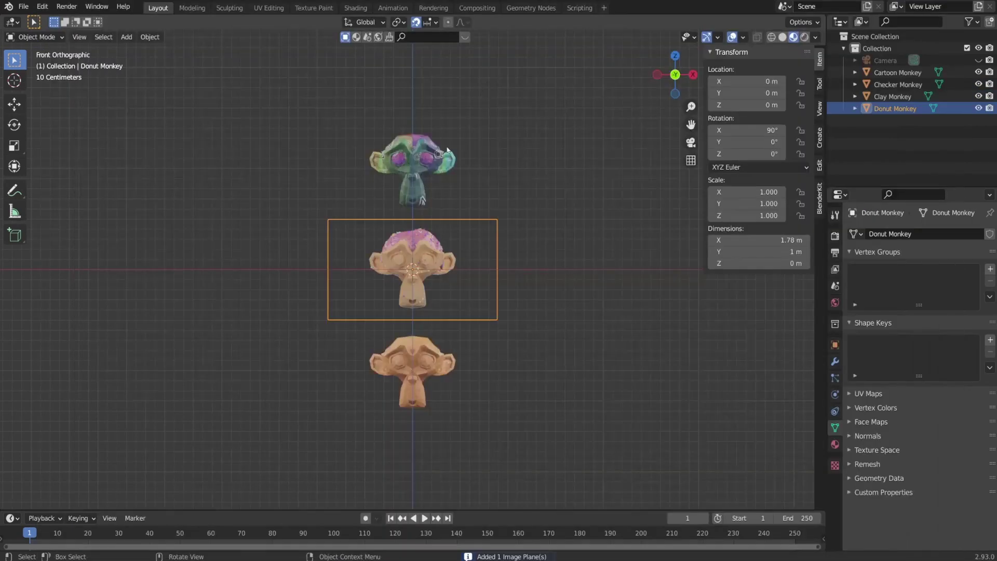
Move the Donut Monkey image plane -1.1 m along X, beside the cartoon monkey
{"action": "key", "text": "x"}
{"action": "key", "text": "minus"}
{"action": "key", "text": "1"}
{"action": "key", "text": "period"}
{"action": "key", "text": "1"}
{"action": "key", "text": "Return"}
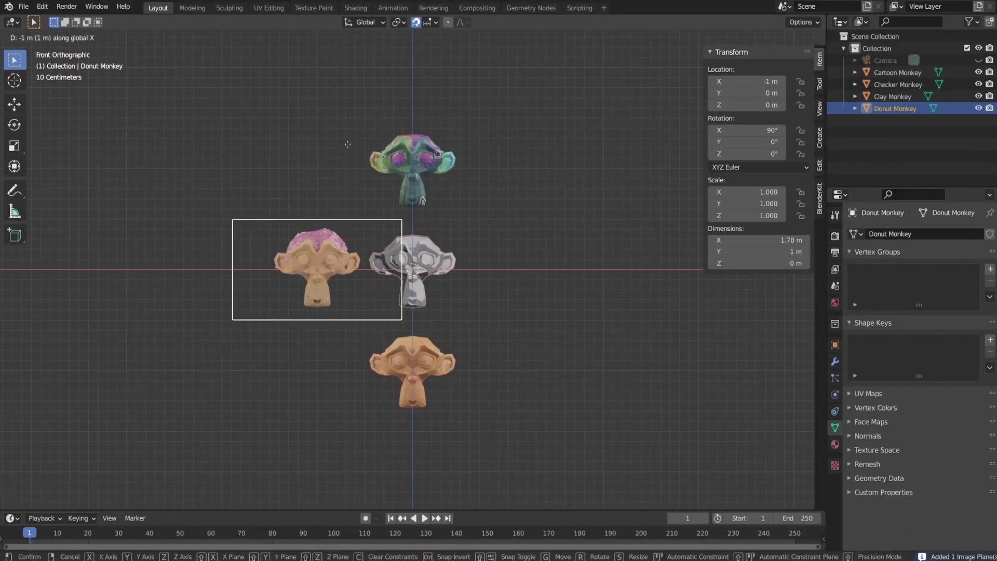
Import Metalic Monkey.png and Neon Monkey.png as image planes and place them on either side of the checker monkey
{"action": "key", "text": "shift+a"}
{"action": "mouse_move", "coordinate": [410, 190]}
{"action": "left_click", "coordinate": [471, 211]}
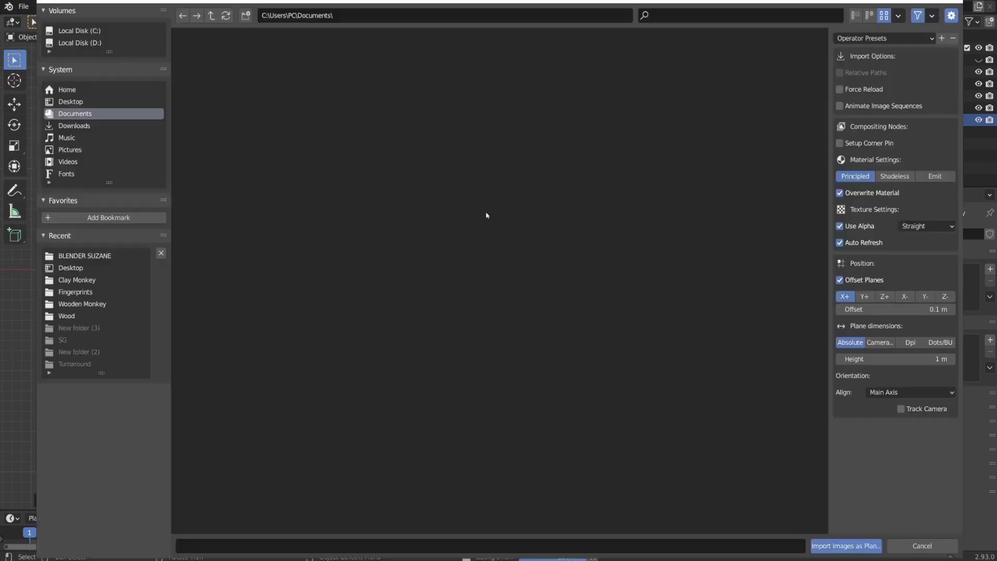
{"action": "left_click", "coordinate": [639, 78]}
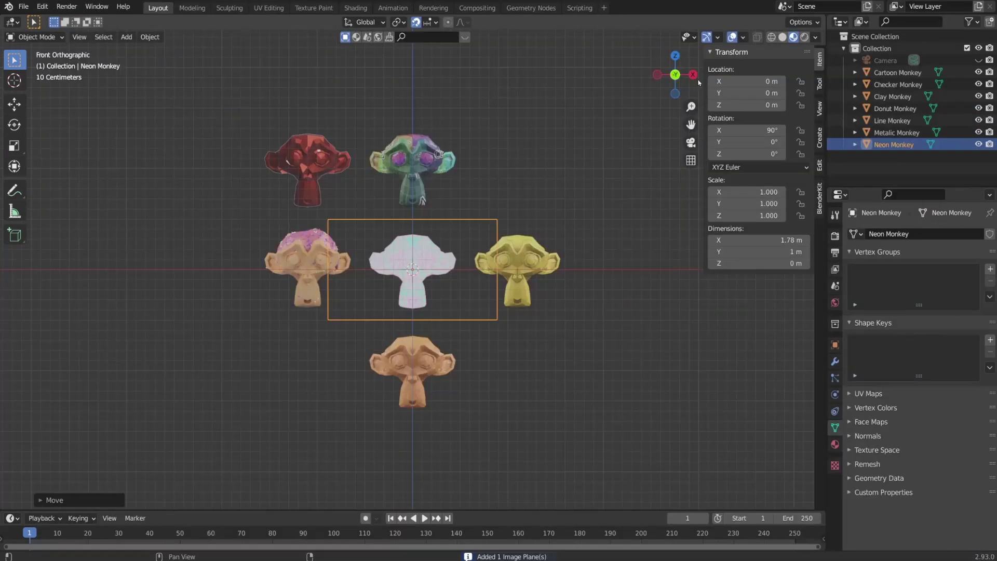
{"action": "key", "text": "g"}
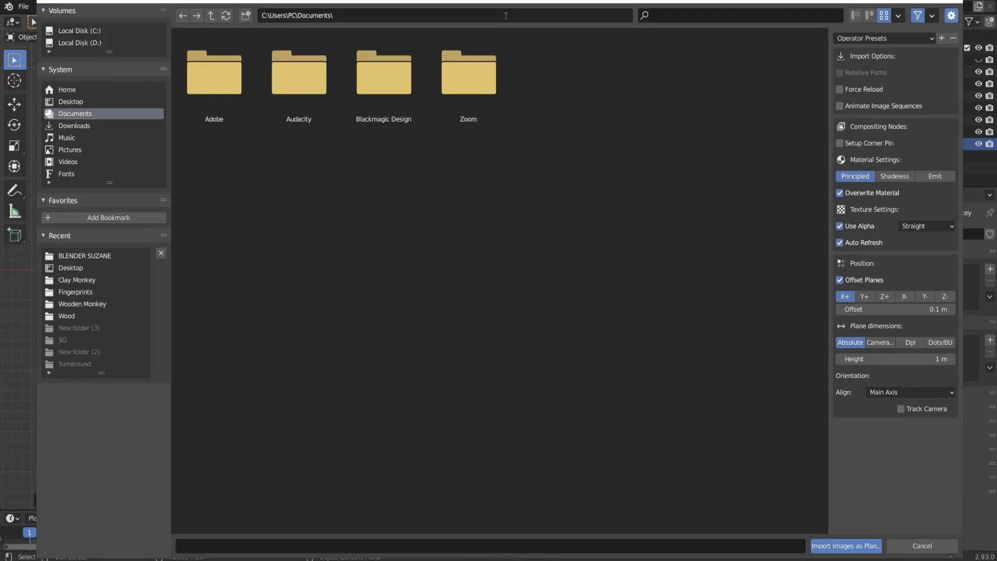
{"action": "left_click", "coordinate": [720, 72]}
Place the Solid Monkey image plane beside the clay monkey at X 1.1 m, Z -1 m
{"action": "key", "text": "g"}
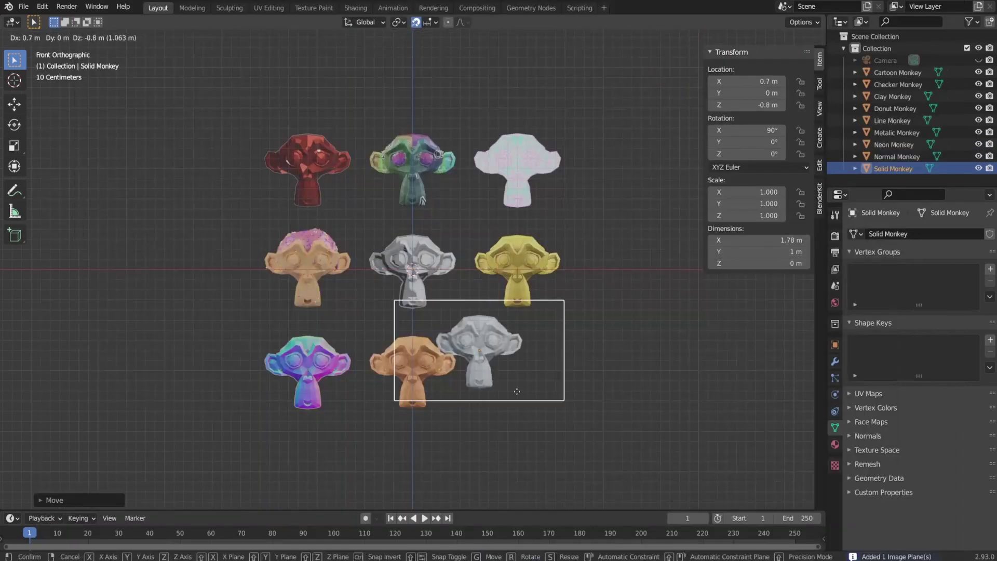
{"action": "left_click", "coordinate": [512, 366]}
Import Weight Monkey.png and Wire Monkey.png as image planes, placing them beside the neon monkey and at X 2.2 m, Z 0 m respectively
{"action": "key", "text": "shift+a"}
{"action": "mouse_move", "coordinate": [446, 271]}
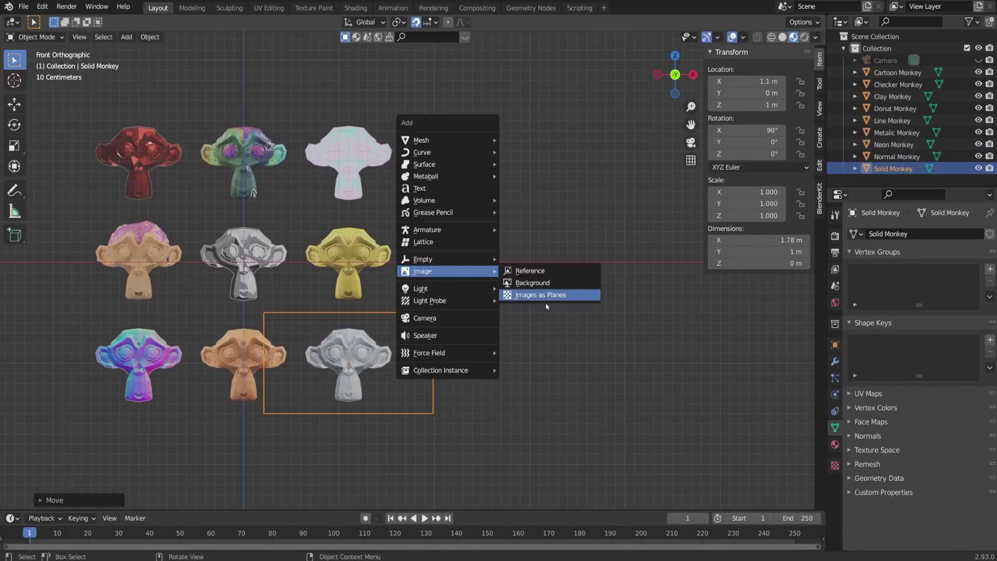
{"action": "left_click", "coordinate": [542, 295]}
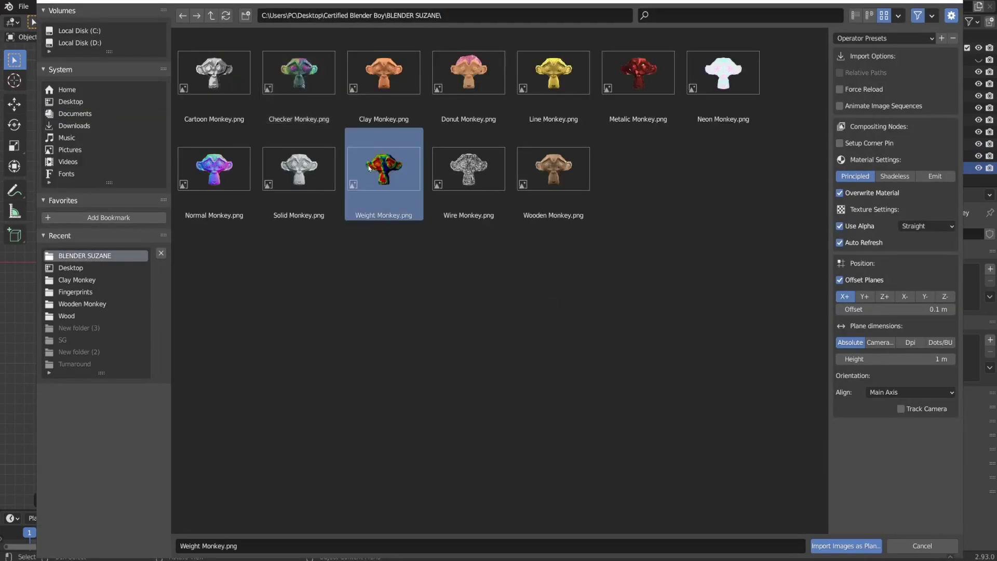
{"action": "key", "text": "g"}
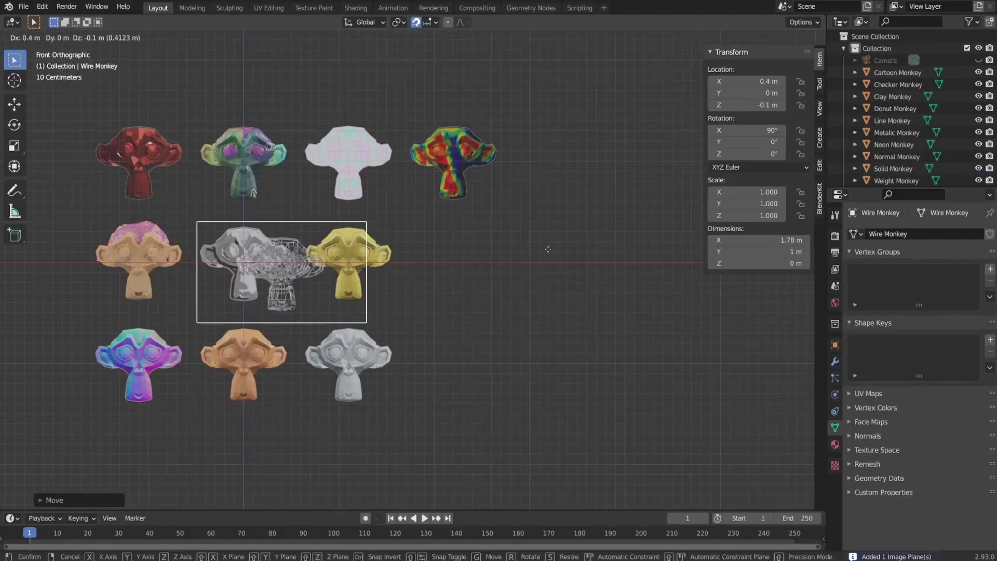
{"action": "left_click", "coordinate": [547, 250]}
Import Wooden Monkey.png as an image plane and place it beside the solid monkey at X 2.2 m, Z -1 m
{"action": "key", "text": "shift+a"}
{"action": "mouse_move", "coordinate": [552, 252]}
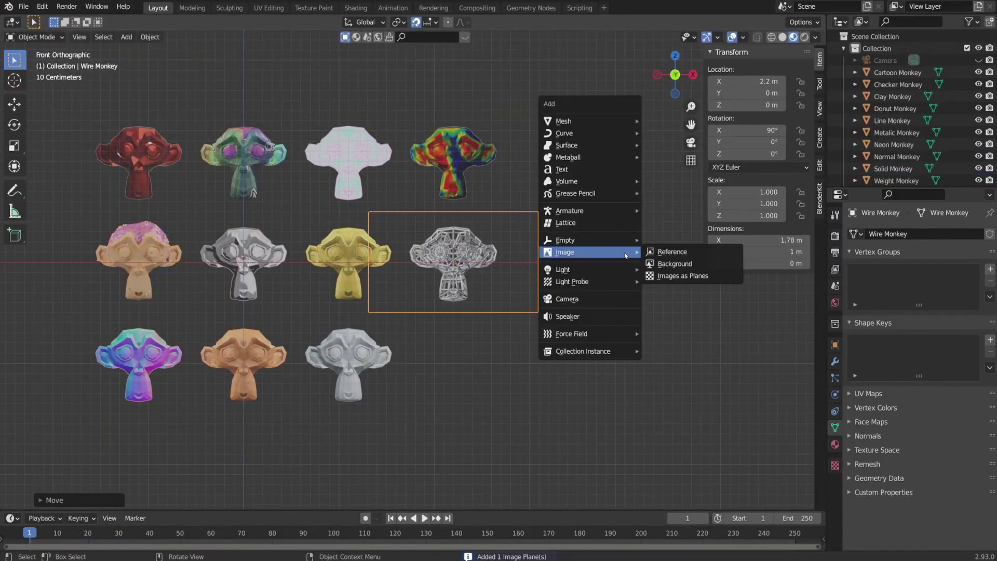
{"action": "left_click", "coordinate": [634, 252]}
{"action": "key", "text": "g"}
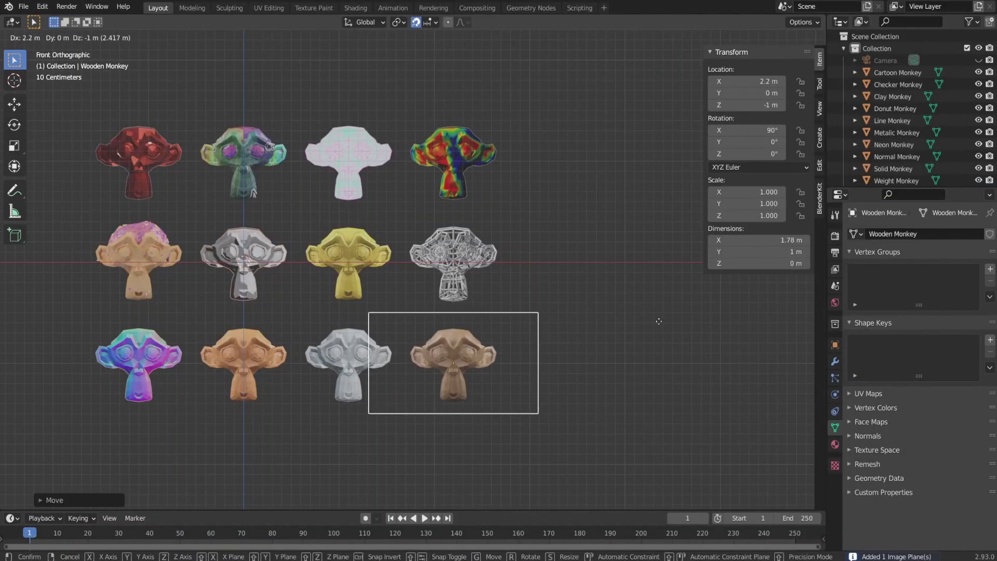
{"action": "left_click", "coordinate": [658, 321]}
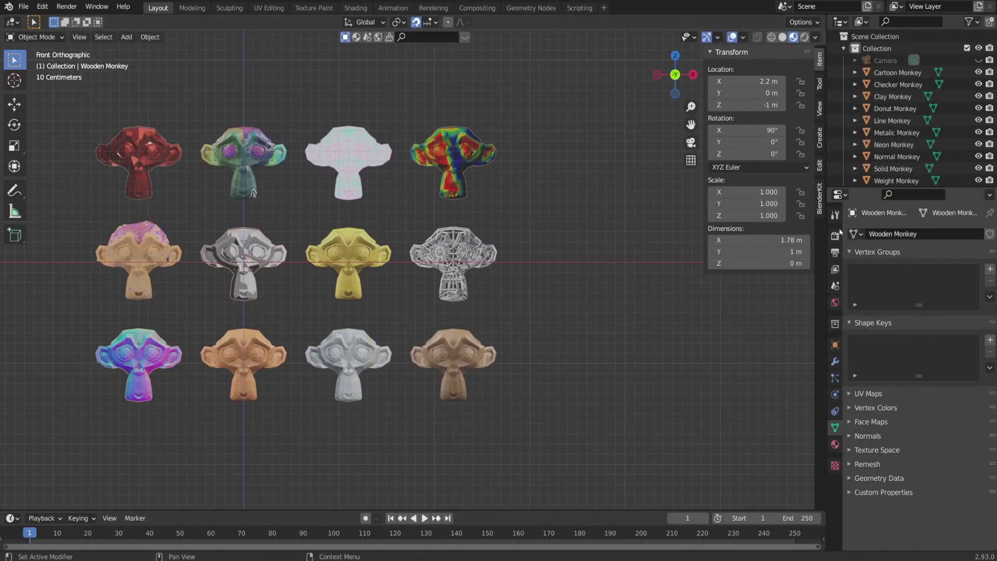
Change the scene's color management setting and set the world background color to white
{"action": "left_click", "coordinate": [835, 236]}
{"action": "left_click", "coordinate": [950, 492]}
{"action": "left_click", "coordinate": [950, 483]}
{"action": "left_click", "coordinate": [835, 303]}
{"action": "left_click", "coordinate": [943, 311]}
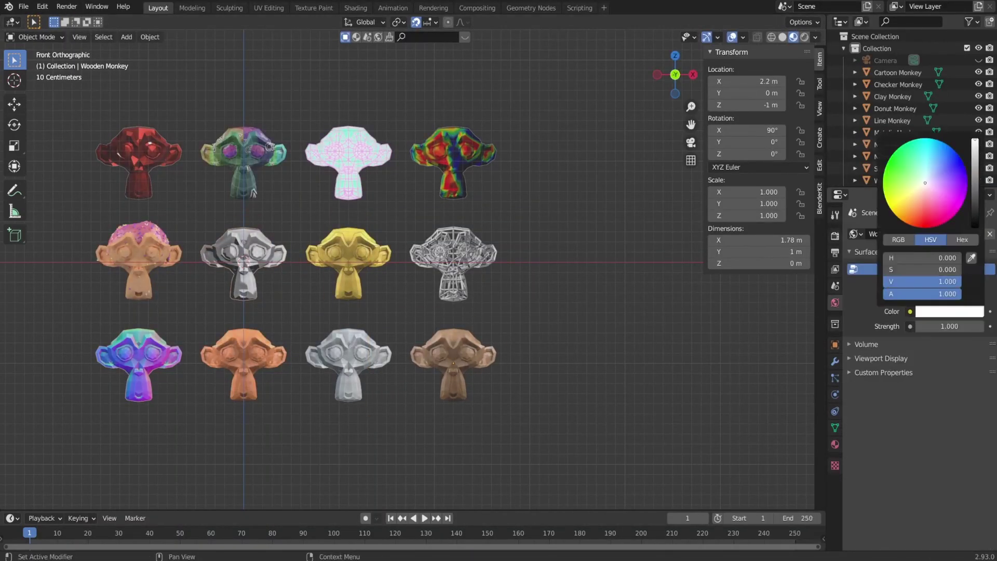
Frame all twelve monkeys in the camera by adjusting its orthographic scale
{"action": "key", "text": "KP_0"}
{"action": "left_click", "coordinate": [885, 61]}
{"action": "left_click", "coordinate": [835, 394]}
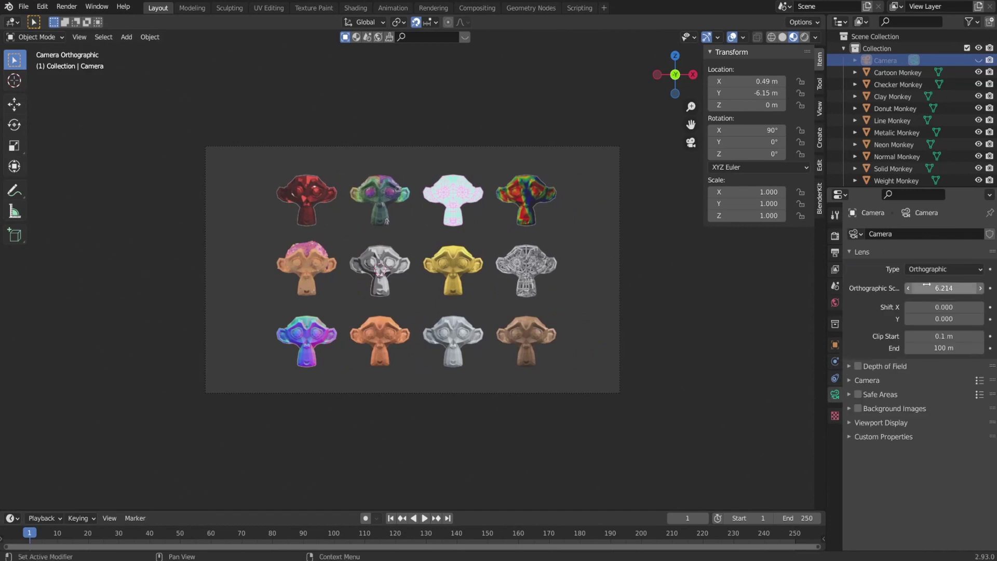
Add a plane rotated 90° on X, place it 0.1 m behind the monkeys and scale it to fill the camera frame
{"action": "key", "text": "shift+a"}
{"action": "left_click", "coordinate": [534, 189]}
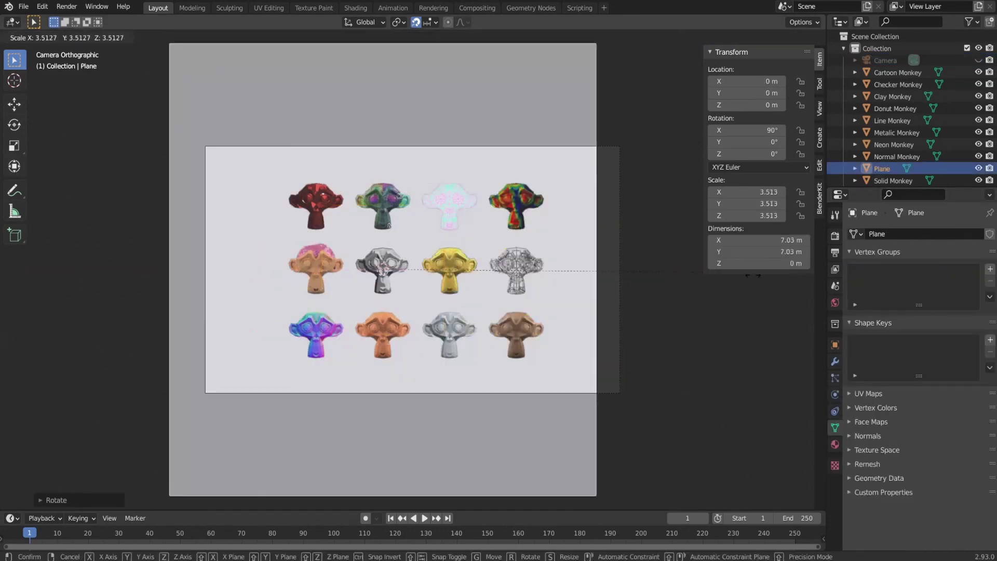
{"action": "key", "text": "KP_7"}
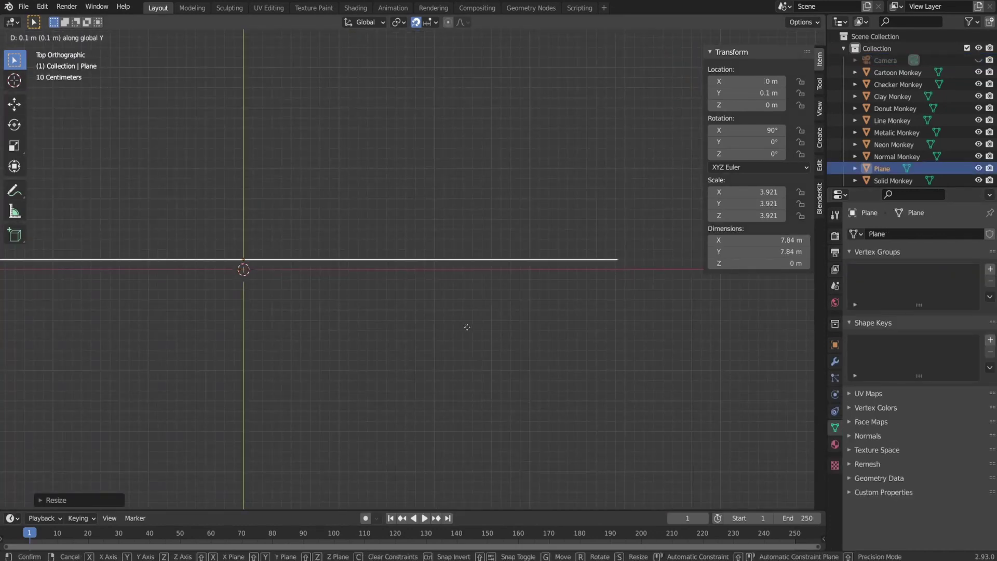
{"action": "key", "text": "KP_0"}
{"action": "key", "text": "s"}
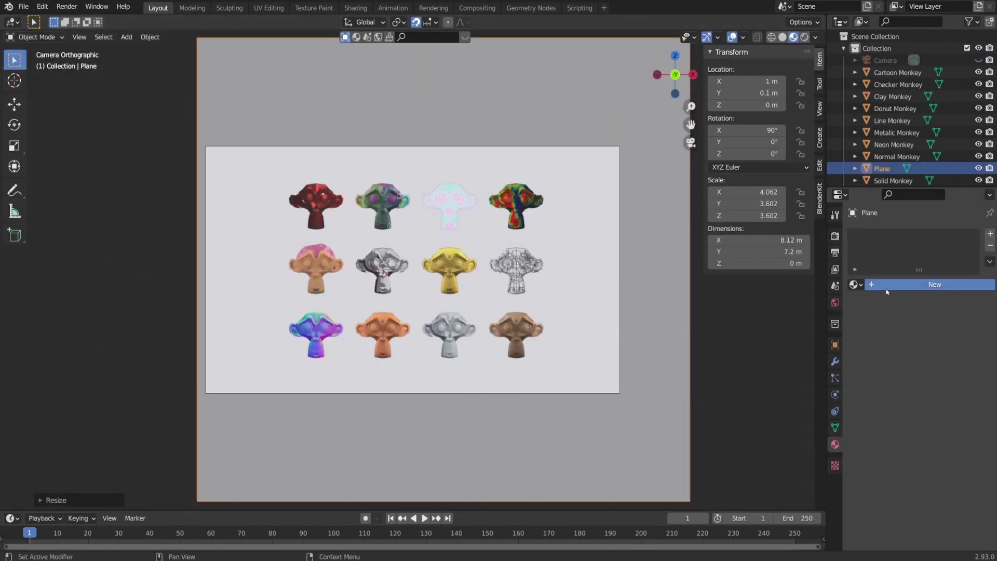
Give the background plane a new material with a white base color
{"action": "left_click", "coordinate": [919, 291]}
{"action": "left_click", "coordinate": [950, 406]}
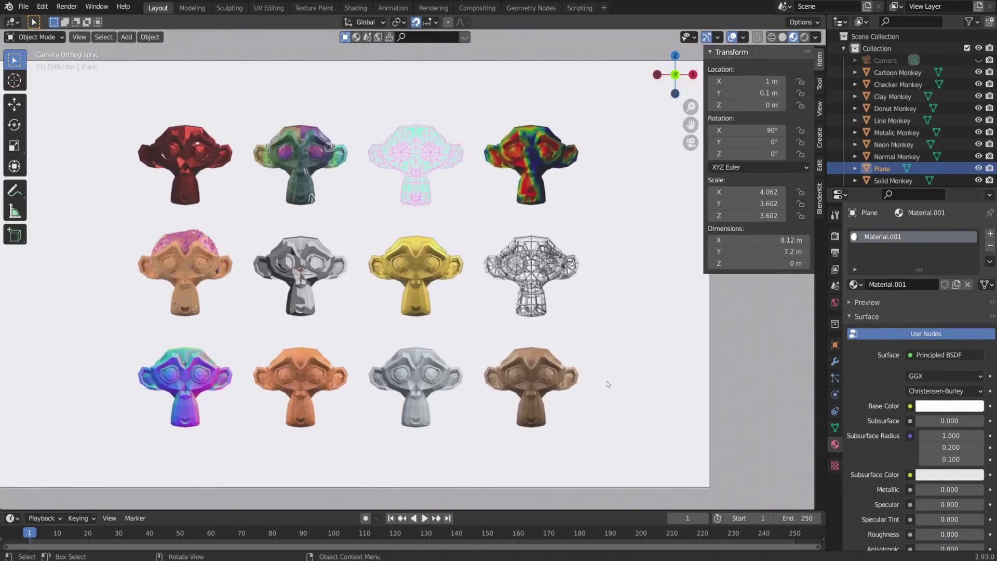